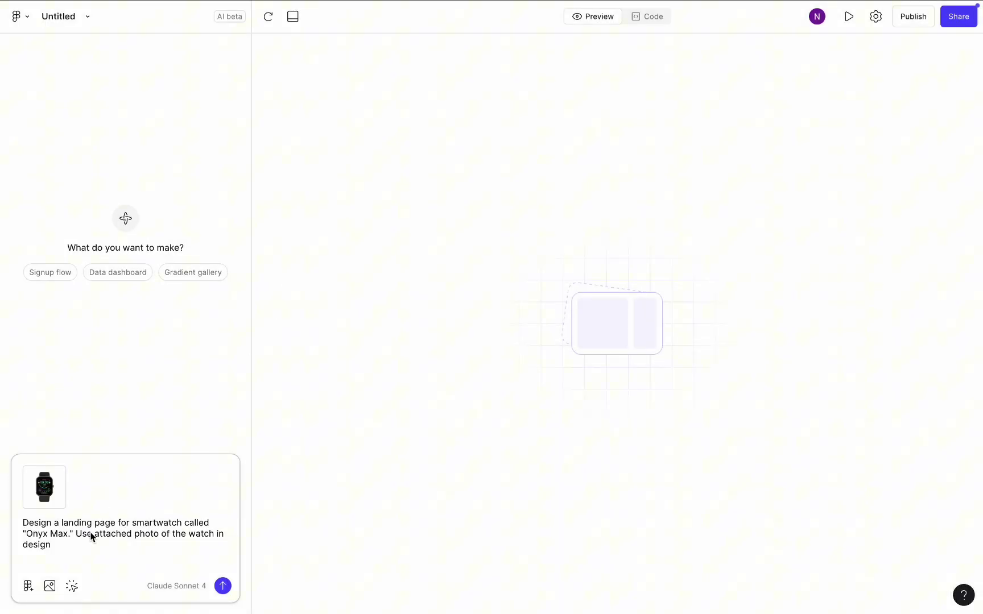
Step: Send the Onyx Max landing page request and watch App.tsx being generated in the code view
{"action": "left_click", "coordinate": [222, 586]}
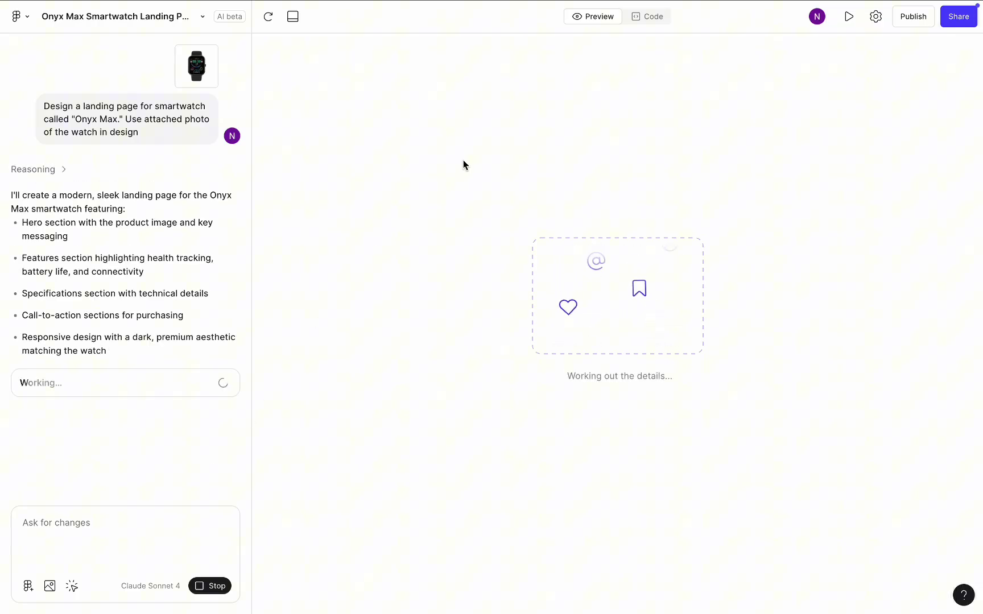
{"action": "left_click", "coordinate": [630, 22]}
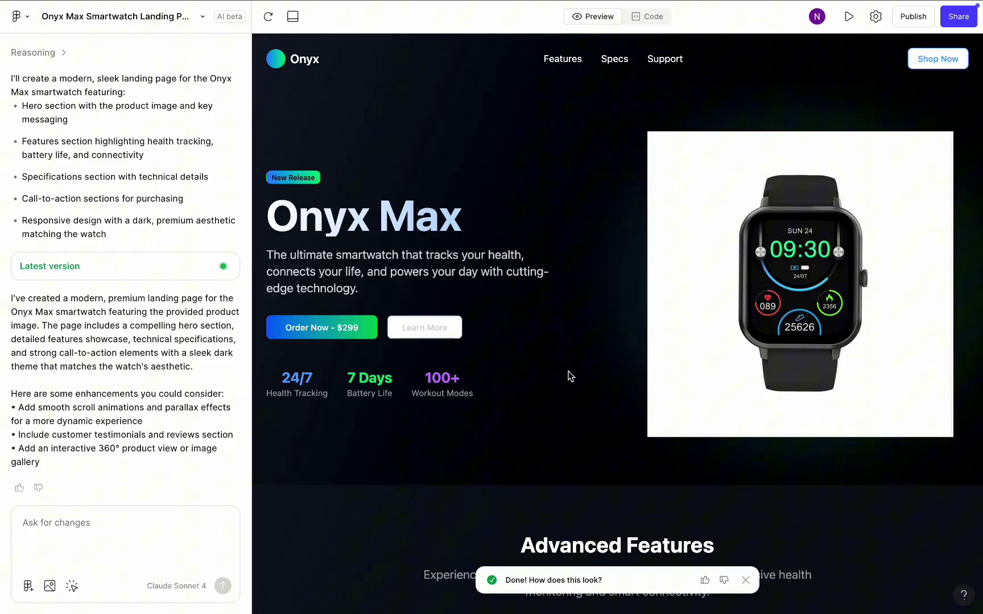
Step: Close the 'Done! How does this look?' notice and review the Onyx Max page down to Technical Specifications
{"action": "scroll", "coordinate": [570, 376], "scroll_direction": "down", "scroll_amount": 5}
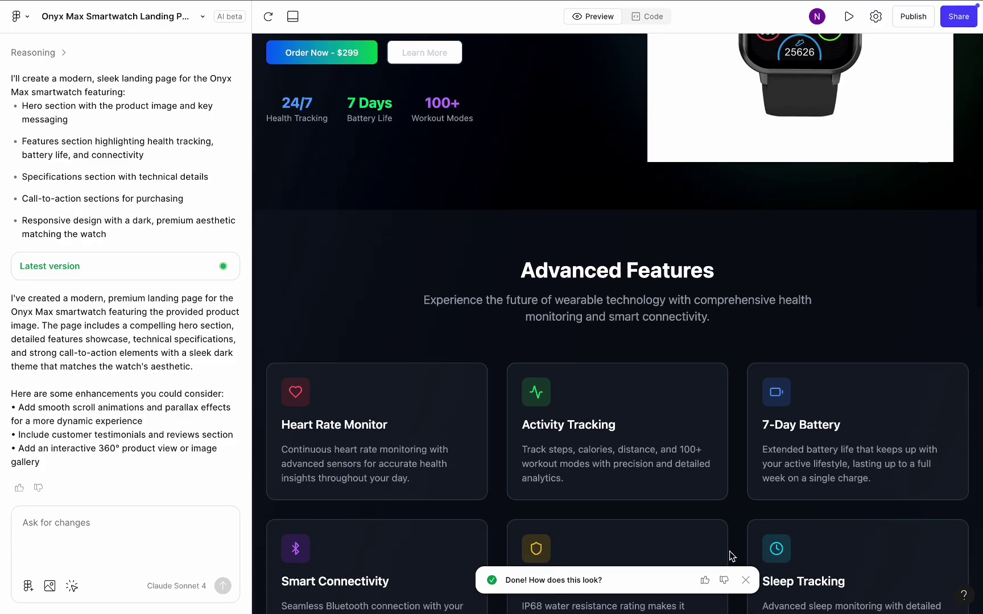
{"action": "left_click", "coordinate": [746, 580]}
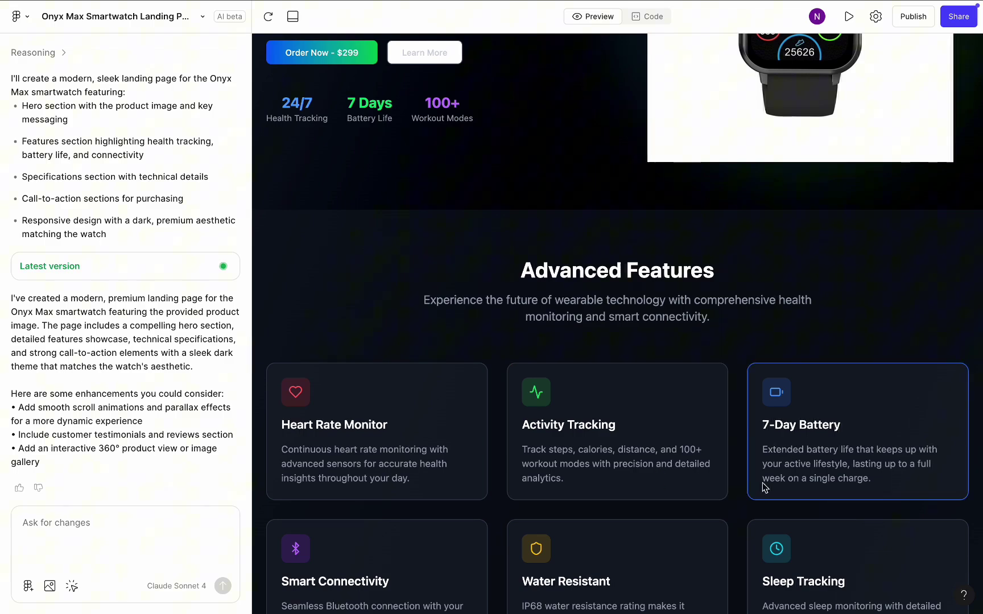
{"action": "scroll", "coordinate": [745, 540], "scroll_direction": "down", "scroll_amount": 9}
{"action": "scroll", "coordinate": [734, 528], "scroll_direction": "down", "scroll_amount": 2}
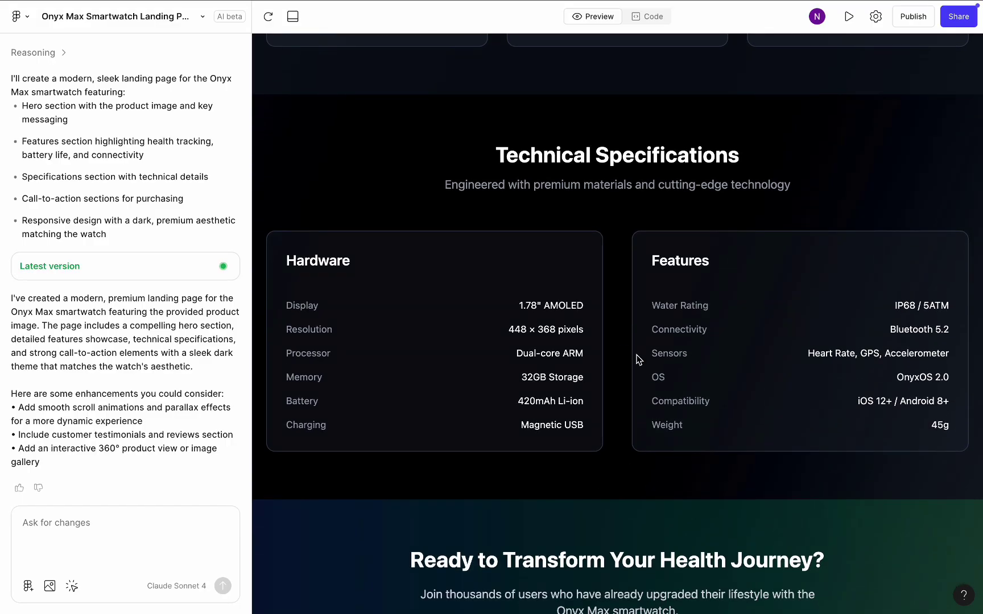
{"action": "scroll", "coordinate": [602, 422], "scroll_direction": "down", "scroll_amount": 6}
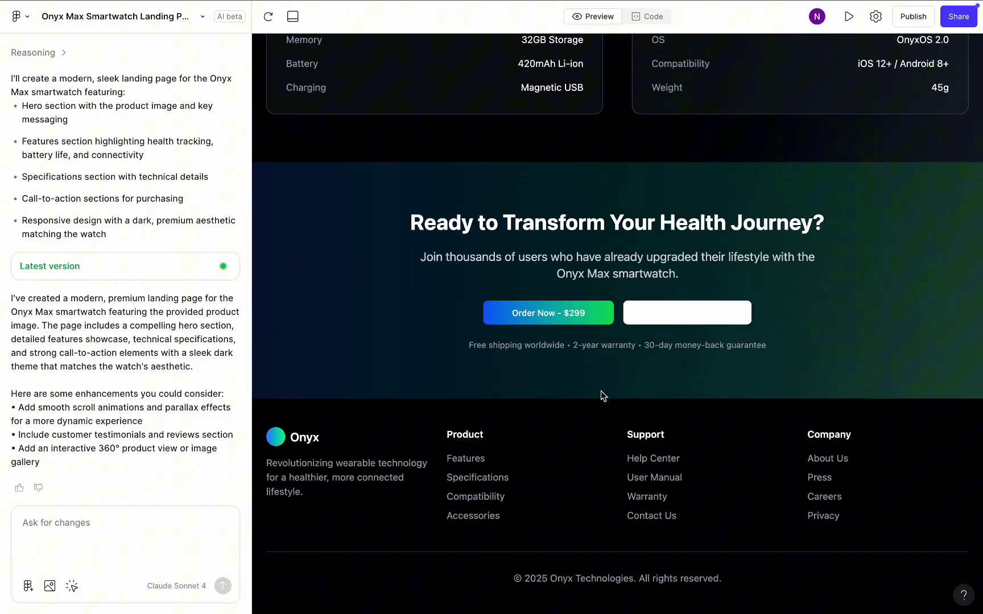
{"action": "scroll", "coordinate": [600, 391], "scroll_direction": "up", "scroll_amount": 7}
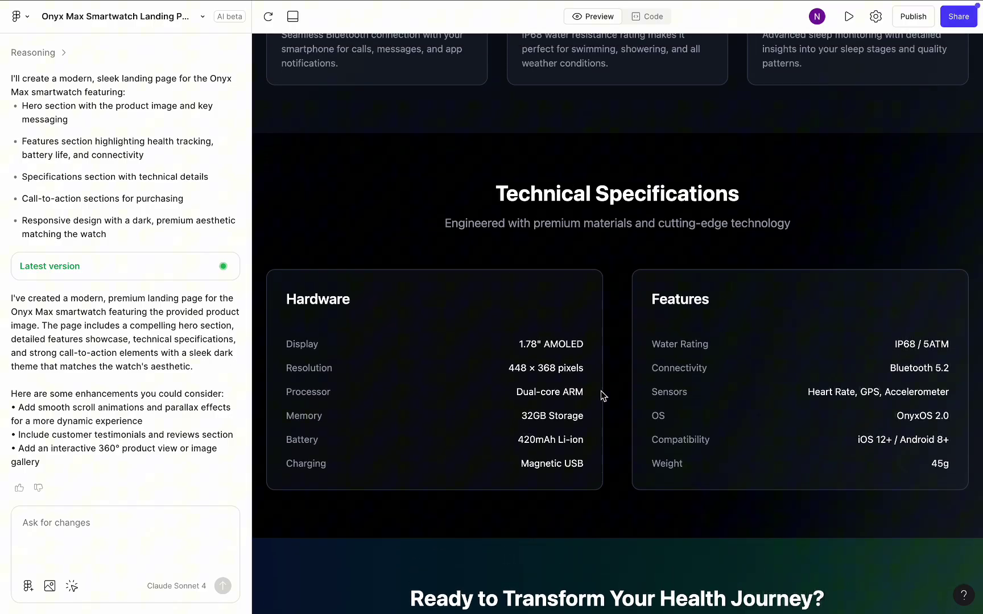
Step: Select the Technical Specifications section and request 'use zig zag layout for this section'
{"action": "left_click", "coordinate": [72, 586]}
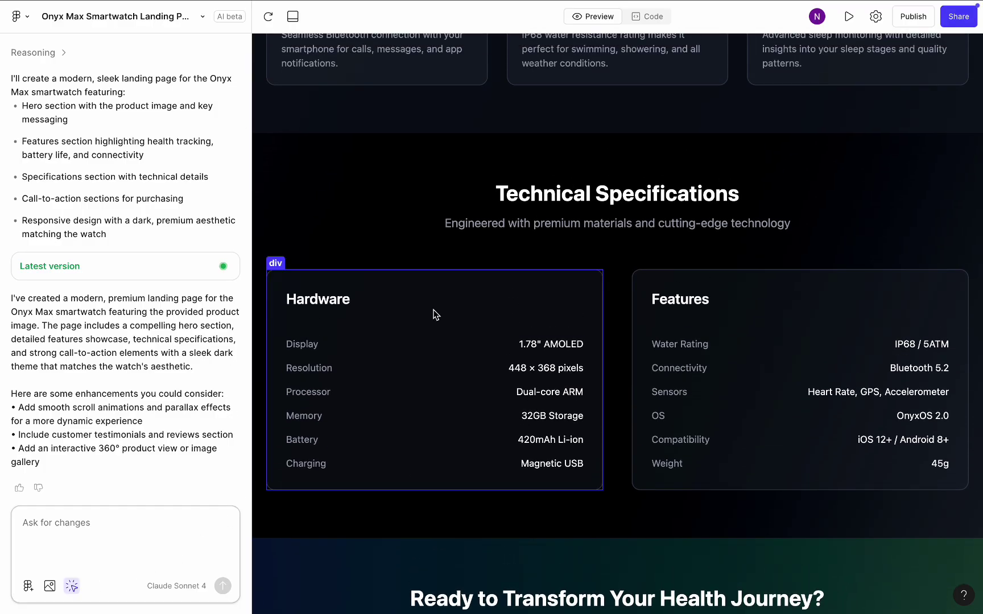
{"action": "left_click", "coordinate": [529, 260]}
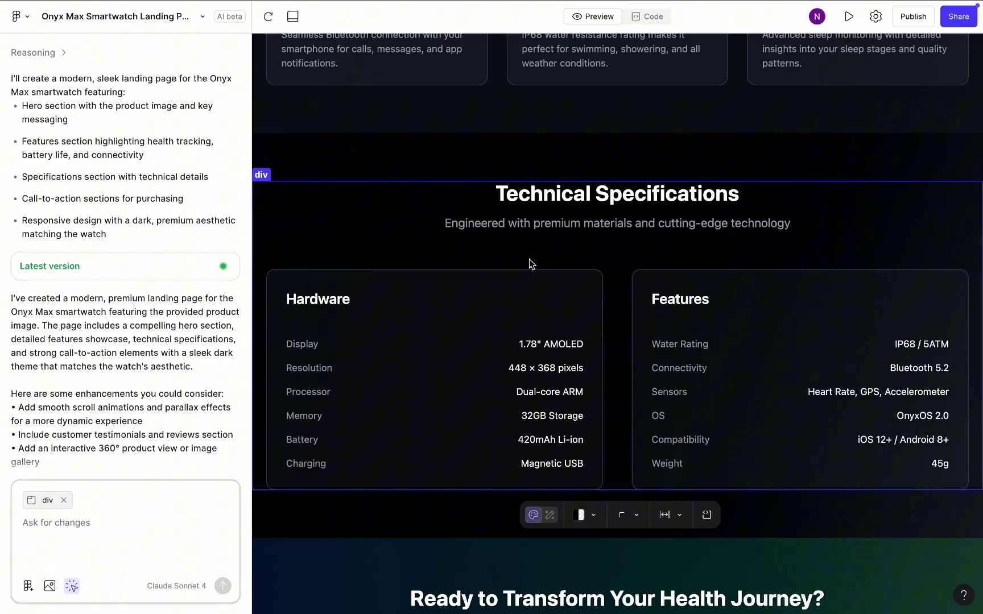
{"action": "left_click", "coordinate": [65, 524]}
{"action": "type", "text": "use zig zag layout for this section - pair text with images"}
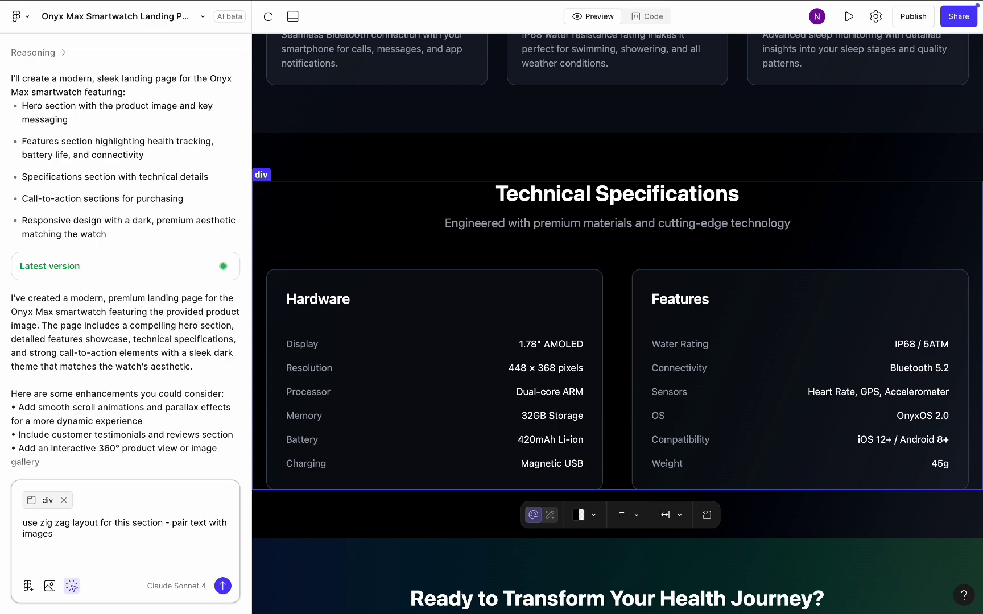
{"action": "left_click", "coordinate": [221, 589]}
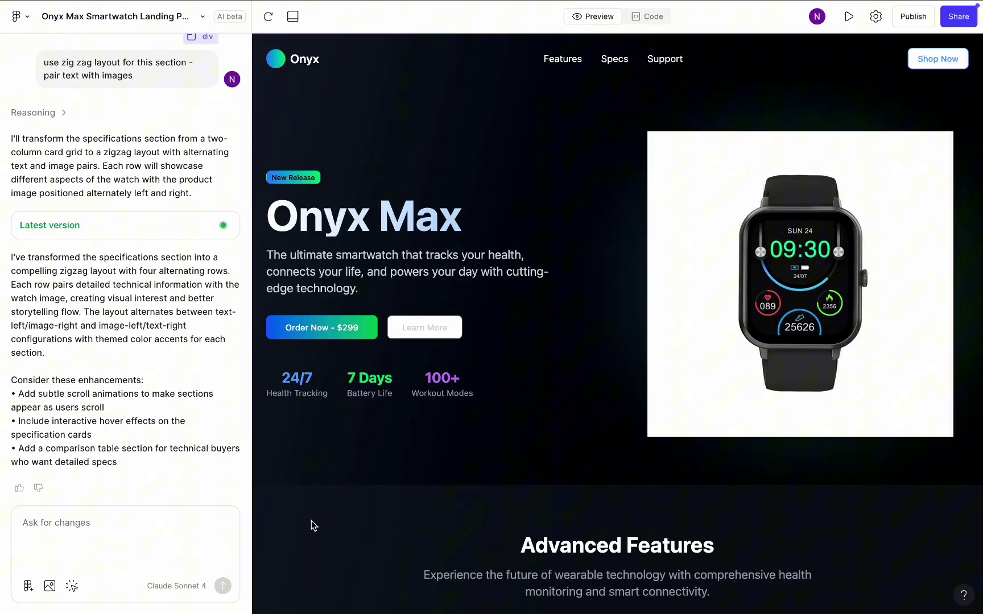
Step: Scroll down the preview to review the four alternating specification rows and the footer
{"action": "scroll", "coordinate": [311, 520], "scroll_direction": "down", "scroll_amount": 10}
{"action": "scroll", "coordinate": [311, 520], "scroll_direction": "down", "scroll_amount": 6}
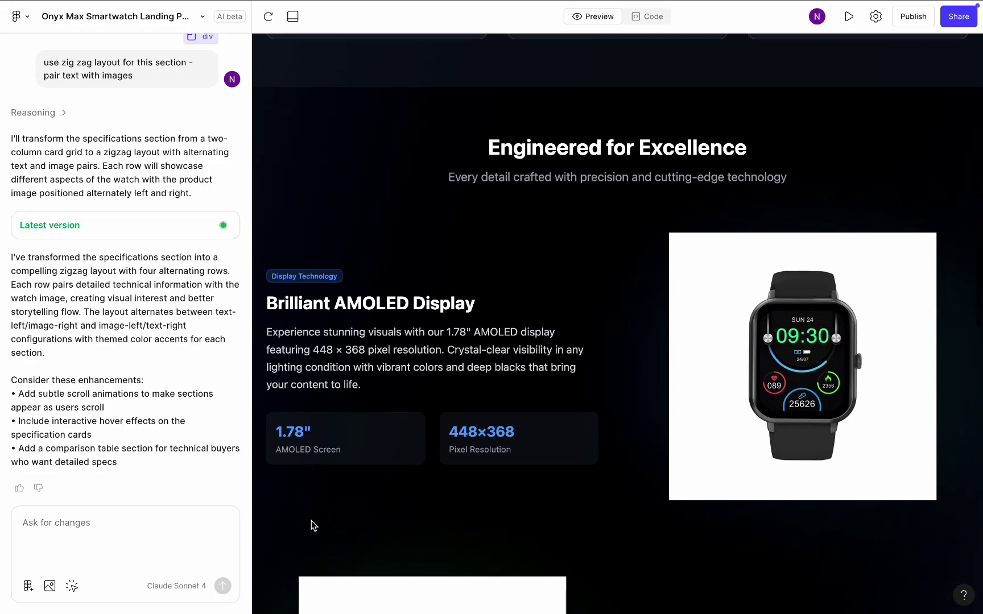
{"action": "scroll", "coordinate": [311, 520], "scroll_direction": "down", "scroll_amount": 6}
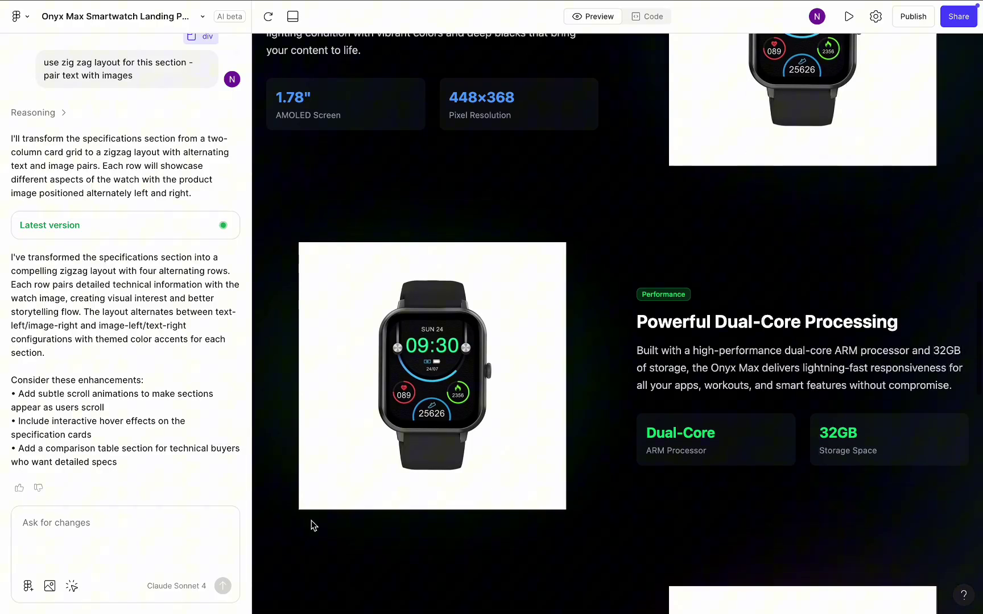
{"action": "scroll", "coordinate": [311, 521], "scroll_direction": "down", "scroll_amount": 10}
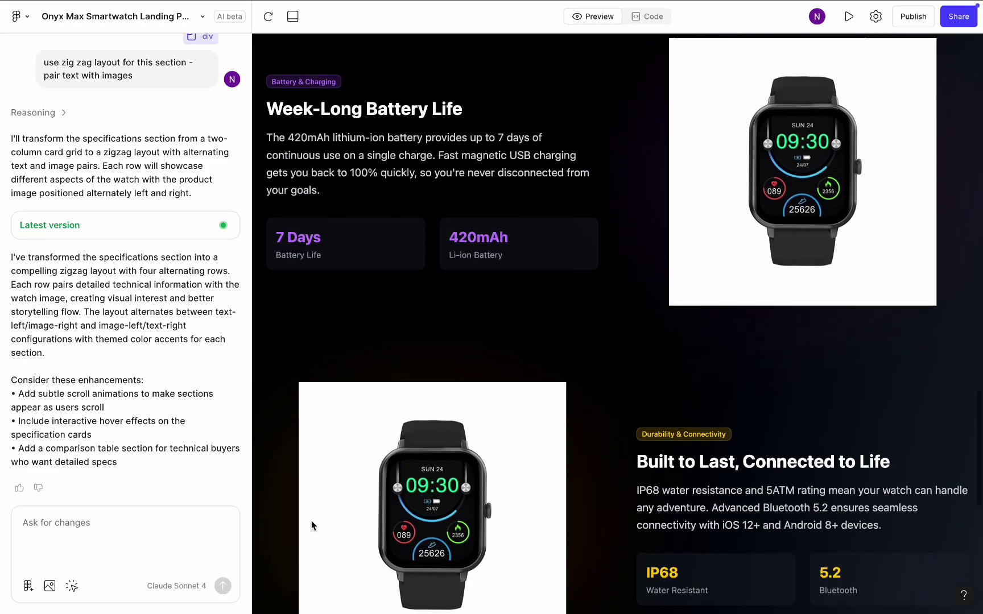
{"action": "scroll", "coordinate": [311, 520], "scroll_direction": "down", "scroll_amount": 6}
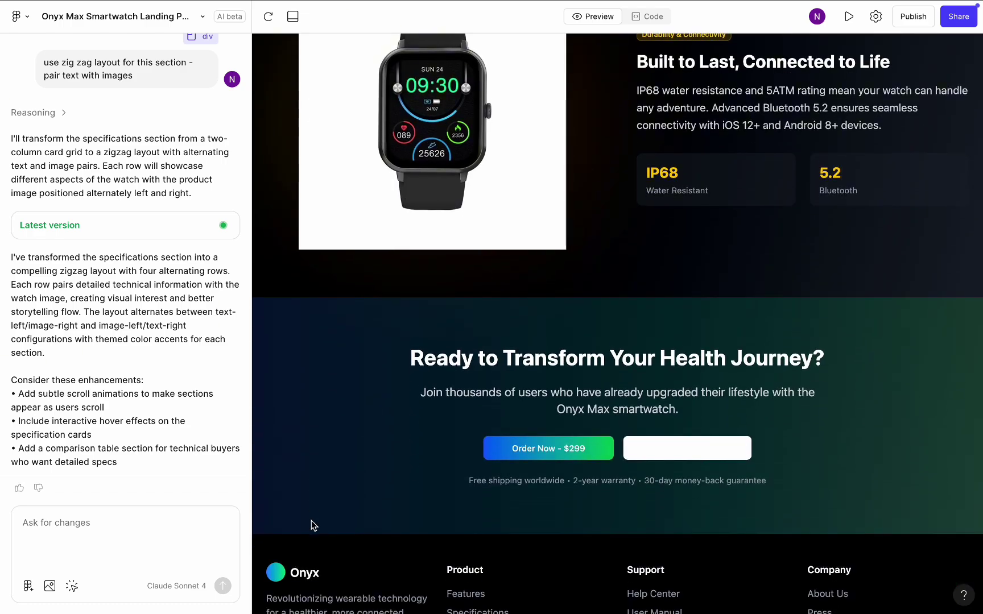
{"action": "scroll", "coordinate": [311, 521], "scroll_direction": "down", "scroll_amount": 3}
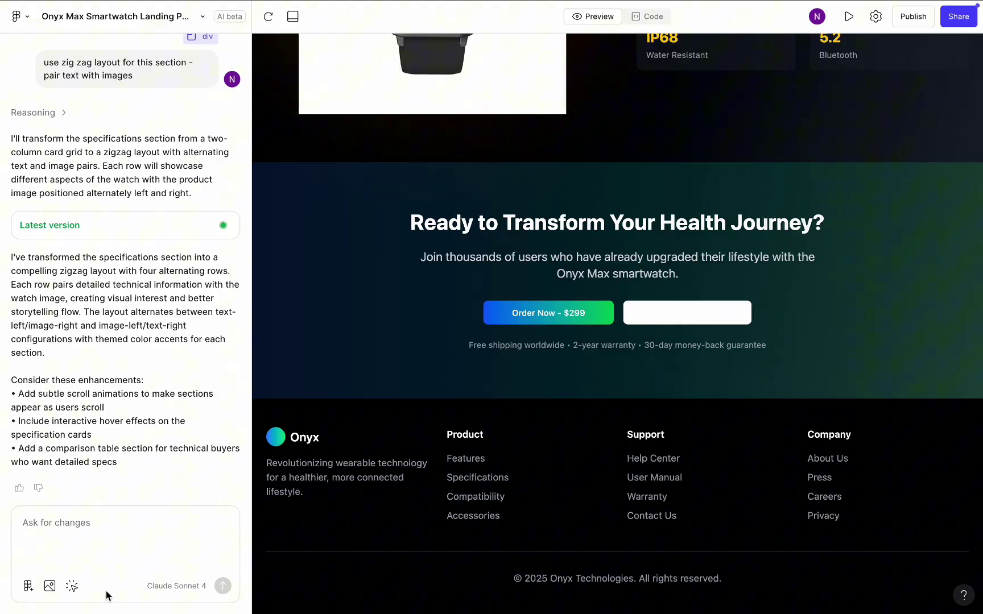
Step: Make the blank white call-to-action button's text a bright blue
{"action": "left_click", "coordinate": [70, 593]}
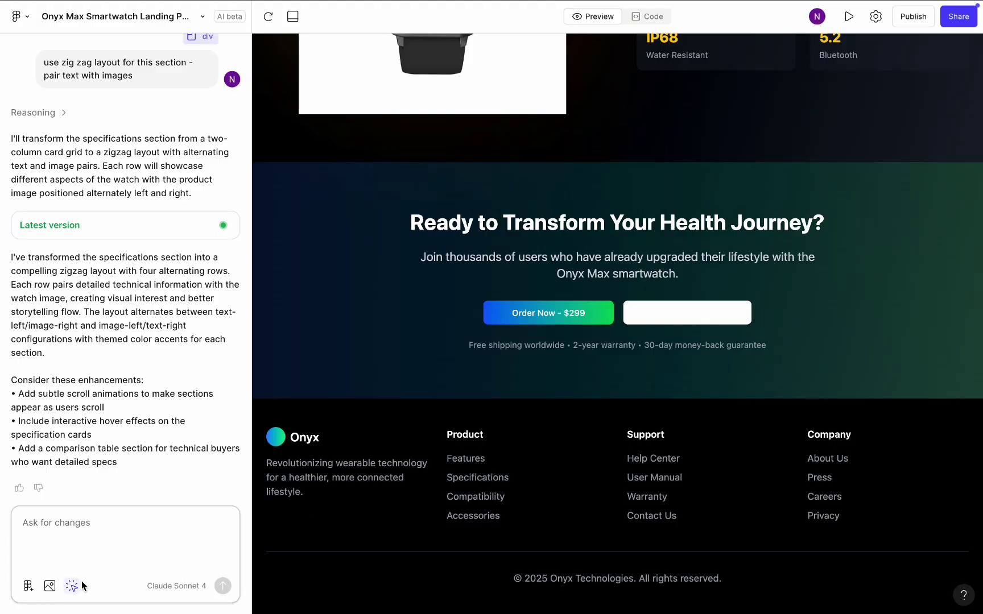
{"action": "left_click", "coordinate": [675, 317]}
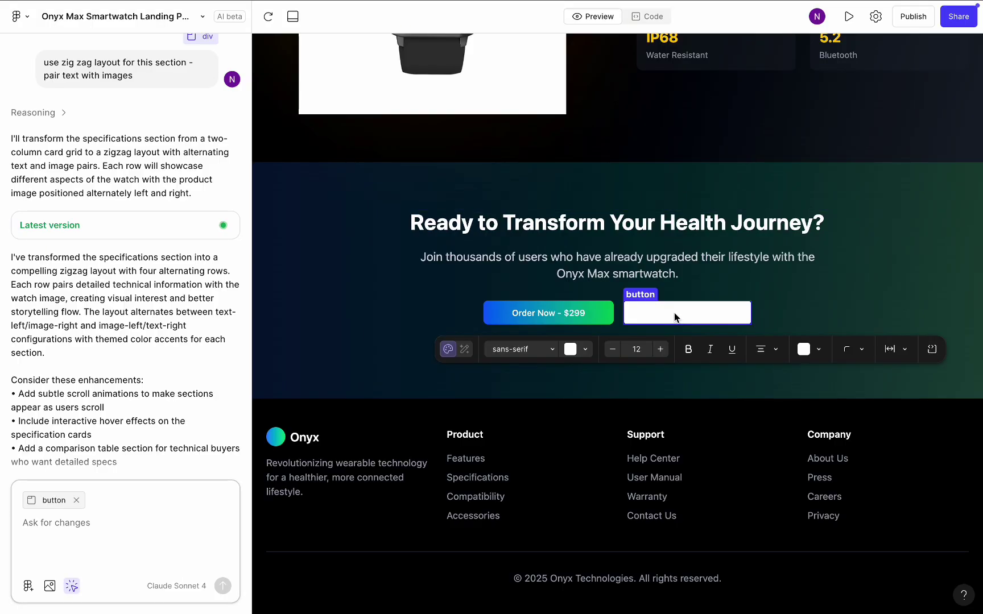
{"action": "left_click", "coordinate": [590, 348]}
{"action": "left_click", "coordinate": [594, 534]}
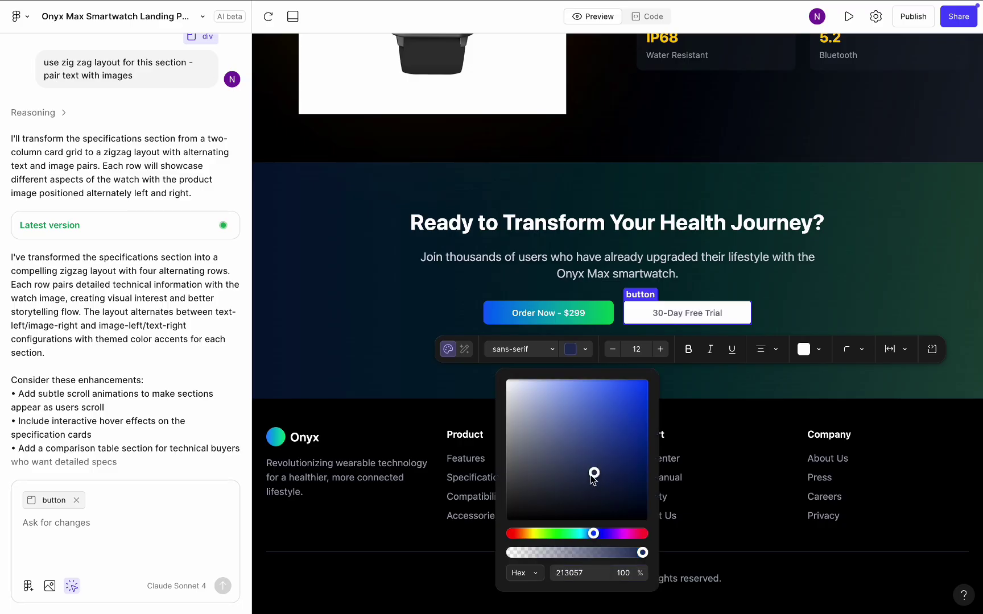
{"action": "left_click_drag", "start_coordinate": [592, 471], "coordinate": [590, 391]}
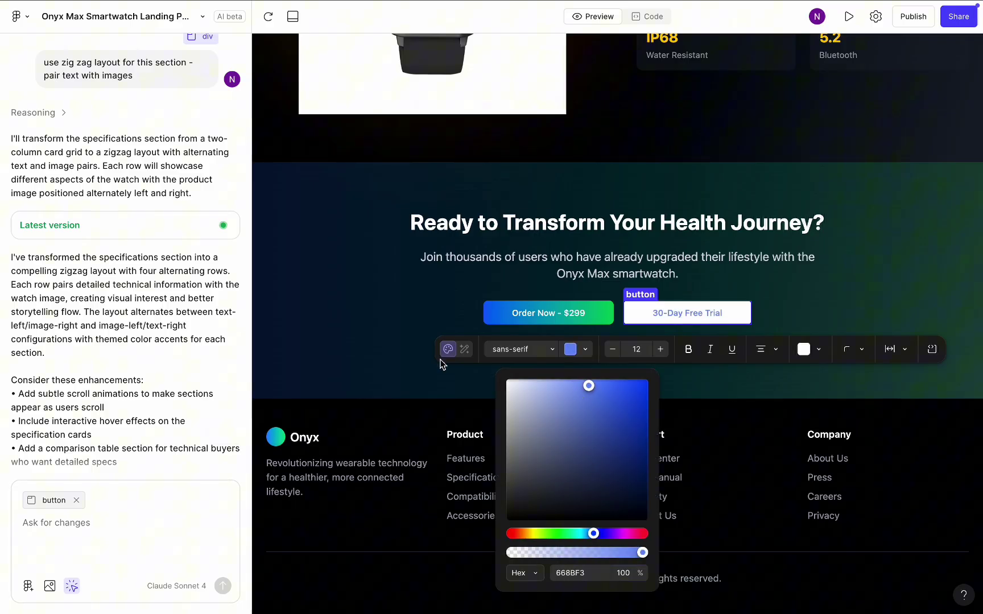
{"action": "left_click", "coordinate": [427, 396]}
Step: Replace the durability row's watch image with the uploaded smartwatch photo 1.png
{"action": "scroll", "coordinate": [625, 334], "scroll_direction": "up", "scroll_amount": 5}
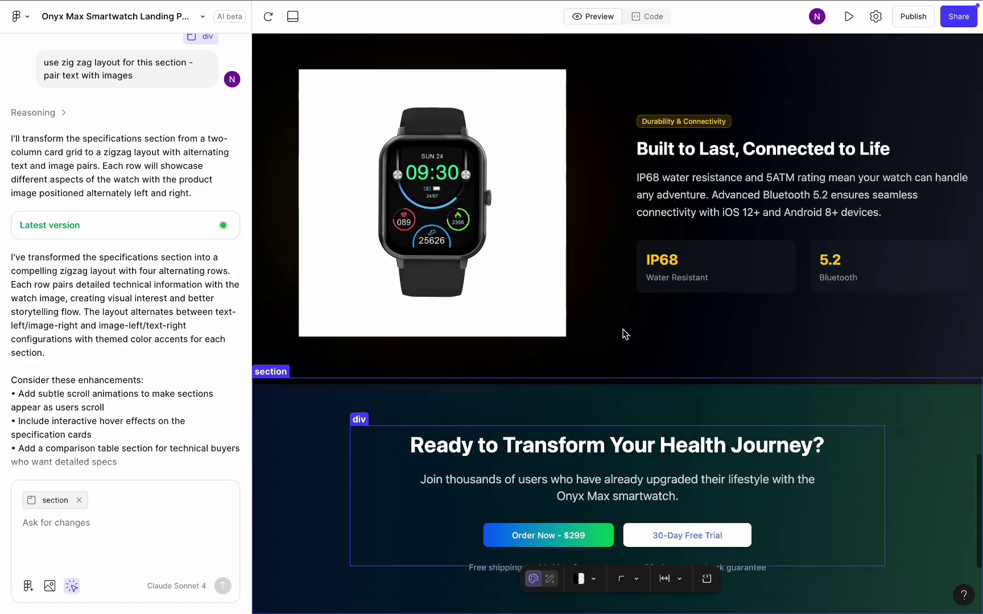
{"action": "left_click", "coordinate": [438, 214]}
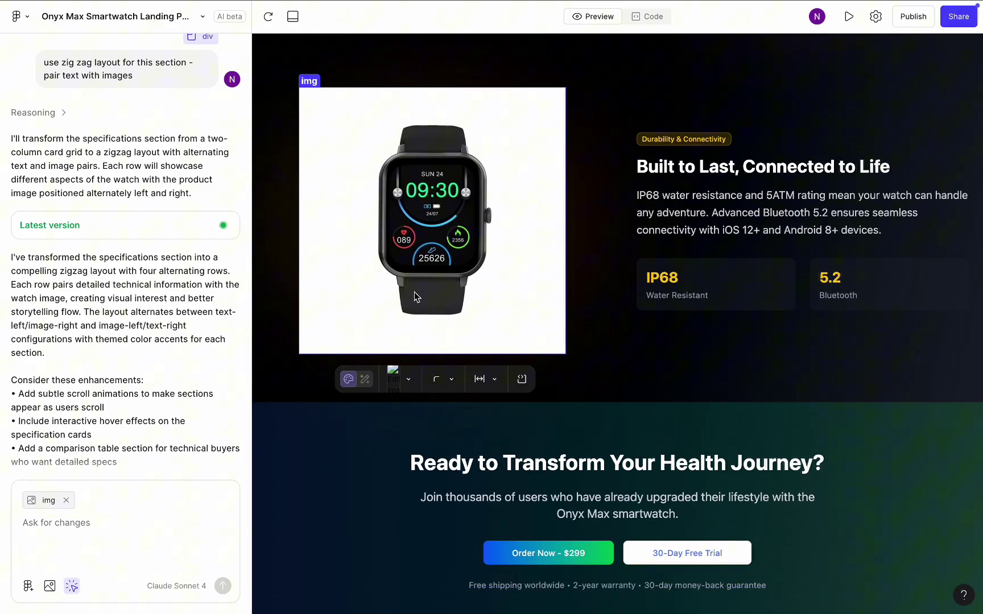
{"action": "left_click", "coordinate": [395, 381]}
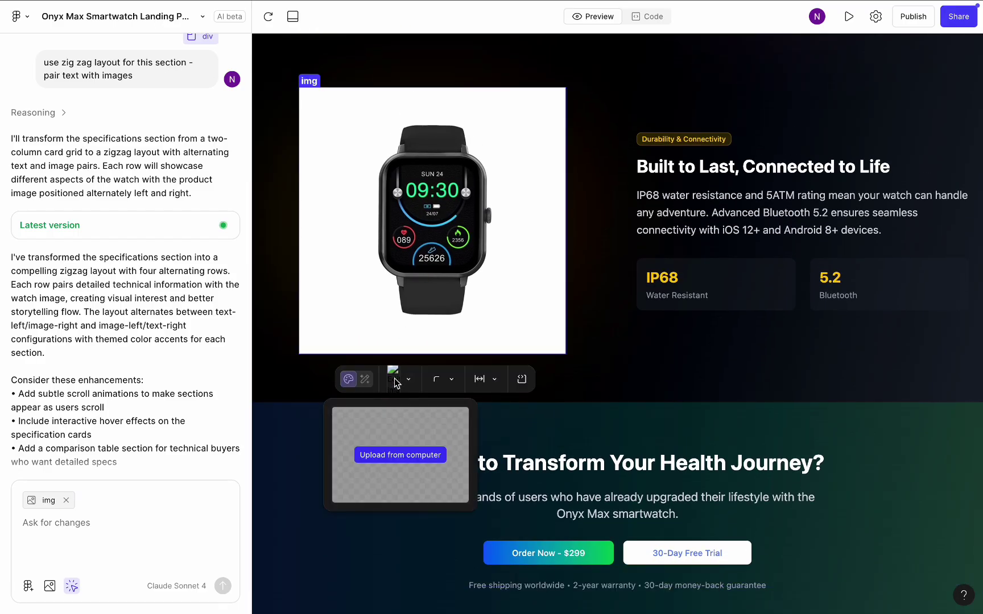
{"action": "left_click", "coordinate": [400, 456]}
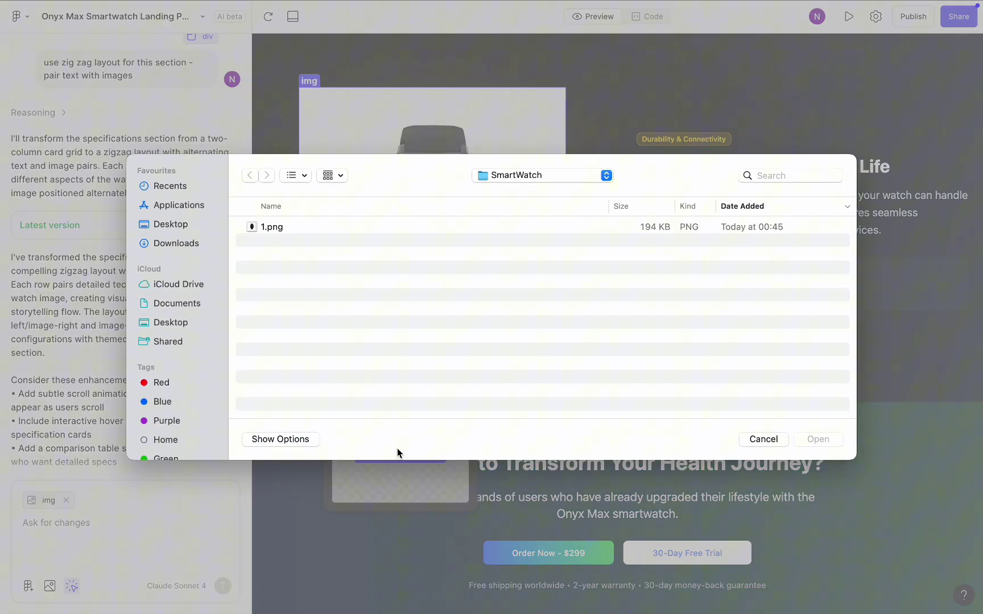
{"action": "key", "text": "Escape"}
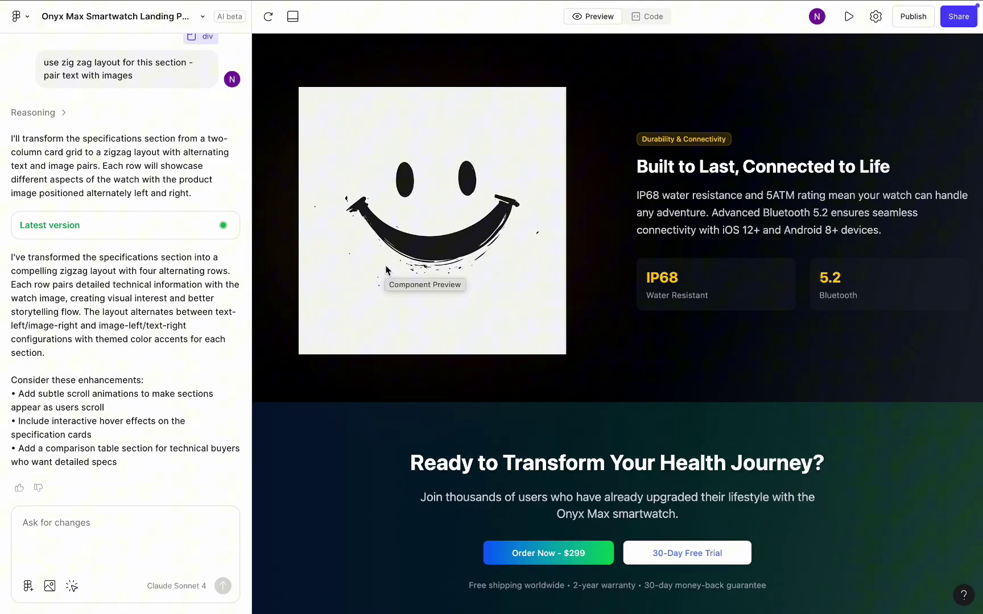
{"action": "scroll", "coordinate": [386, 269], "scroll_direction": "up", "scroll_amount": 20}
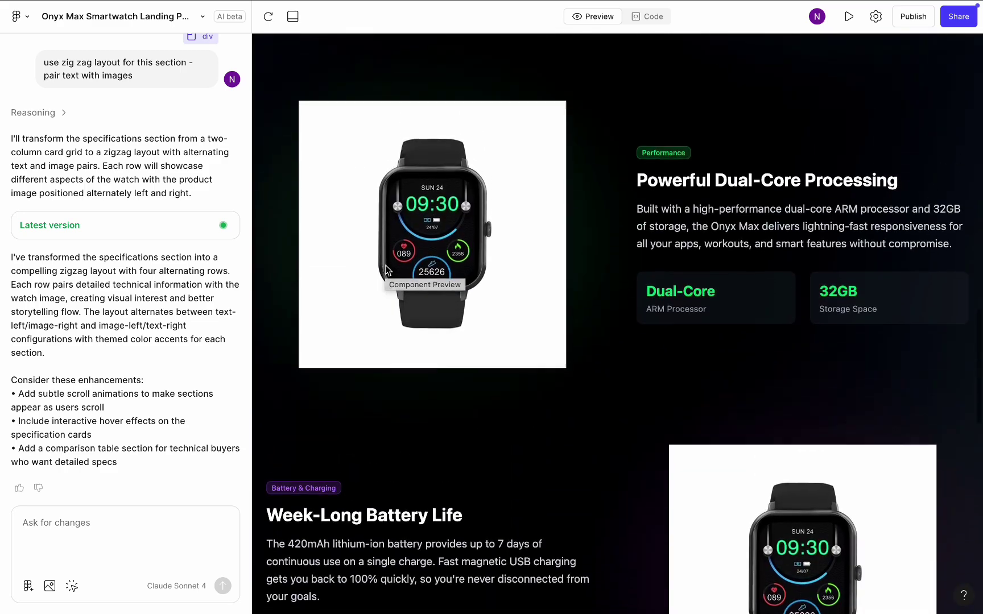
{"action": "scroll", "coordinate": [386, 269], "scroll_direction": "up", "scroll_amount": 3}
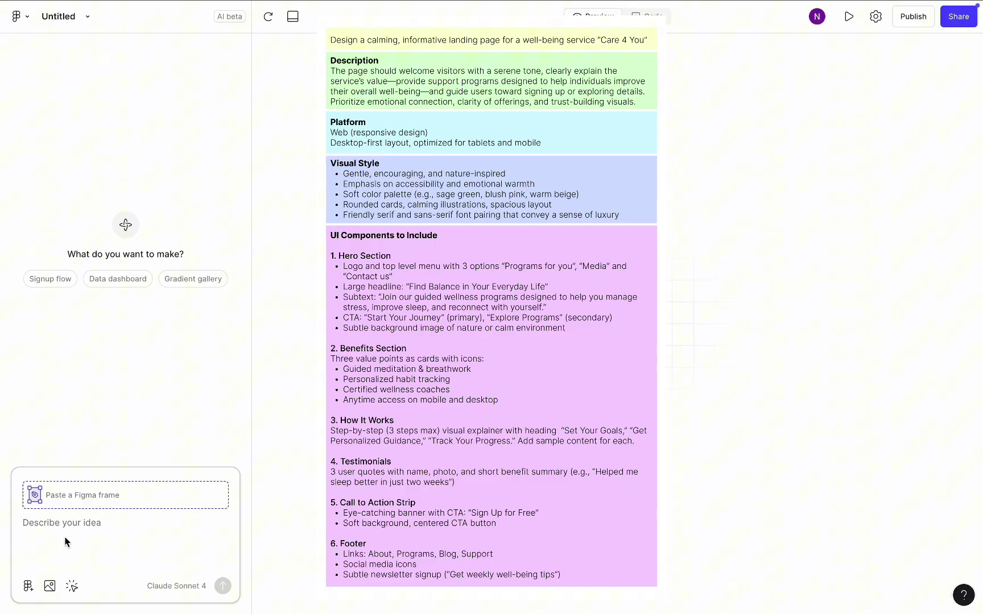
Step: Paste the Care 4 You well-being landing page brief and send it for generation
{"action": "key", "text": "ctrl+v"}
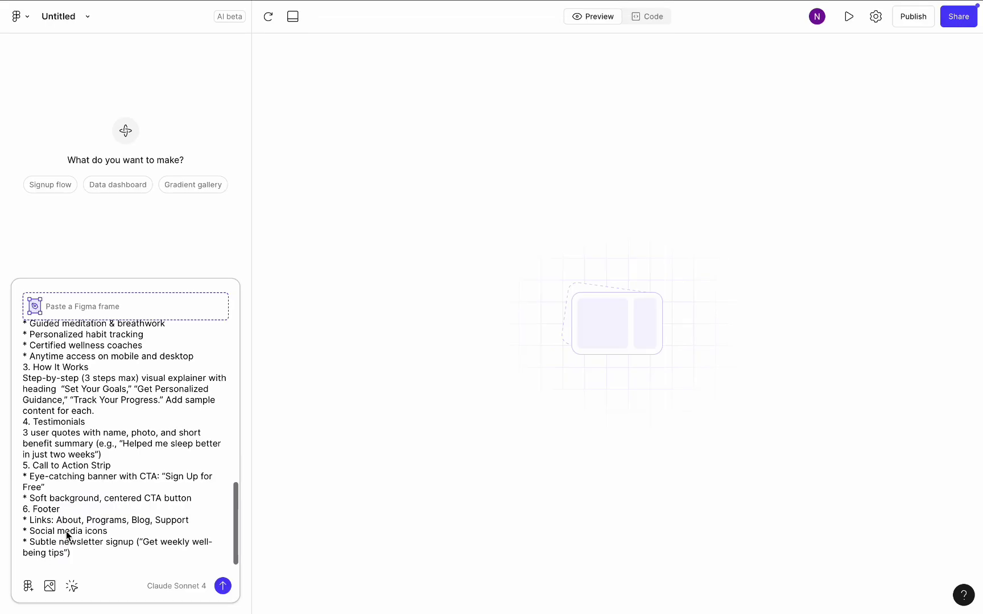
{"action": "left_click", "coordinate": [223, 585]}
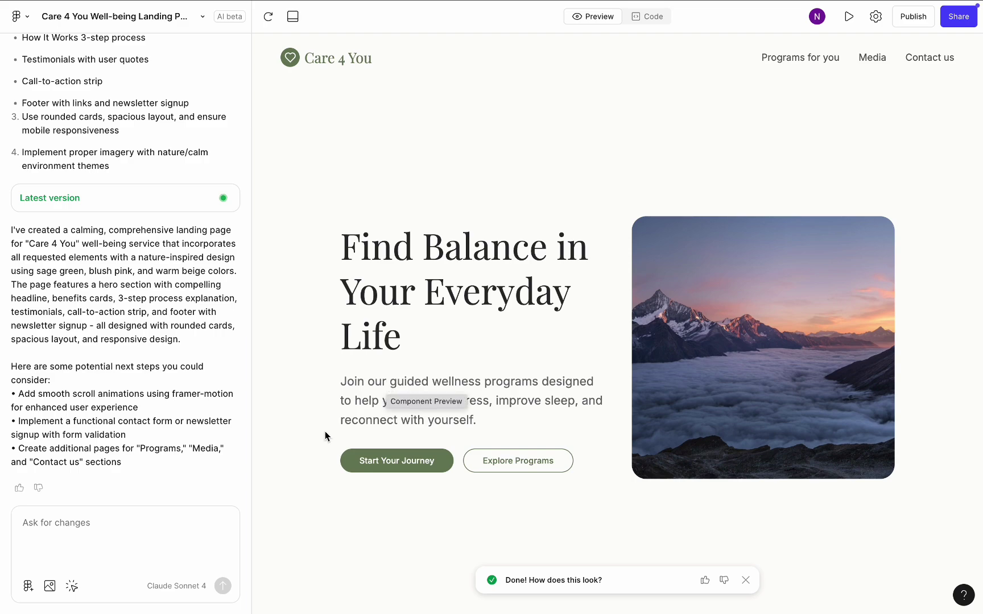
{"action": "scroll", "coordinate": [307, 417], "scroll_direction": "down", "scroll_amount": 5}
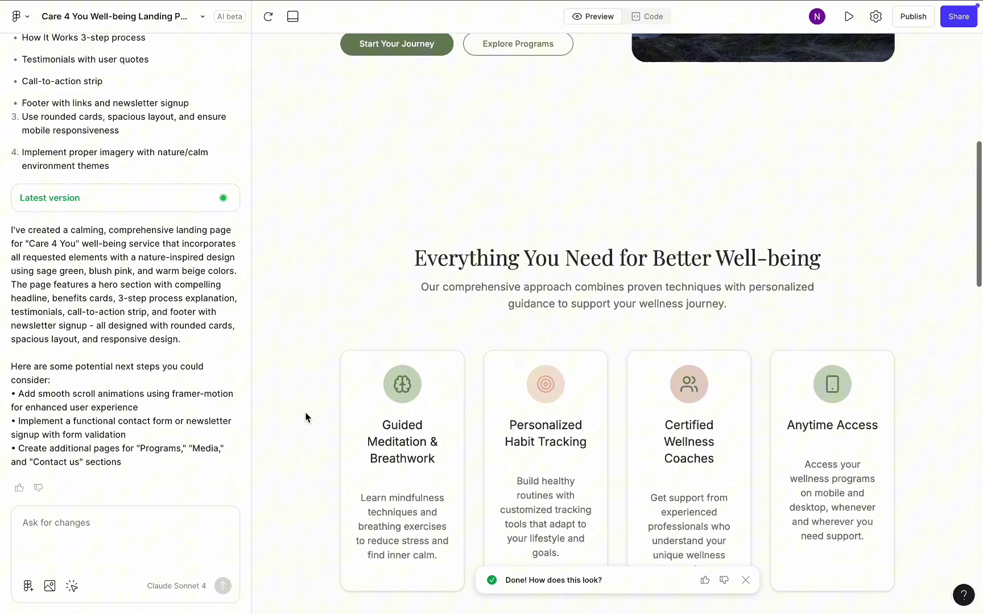
{"action": "scroll", "coordinate": [306, 417], "scroll_direction": "down", "scroll_amount": 5}
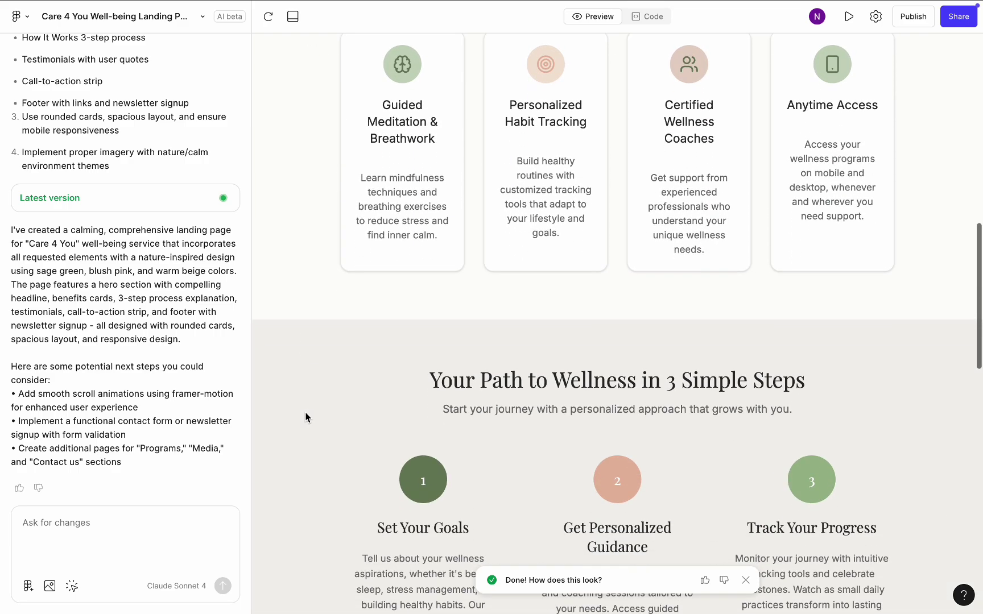
{"action": "scroll", "coordinate": [305, 417], "scroll_direction": "down", "scroll_amount": 5}
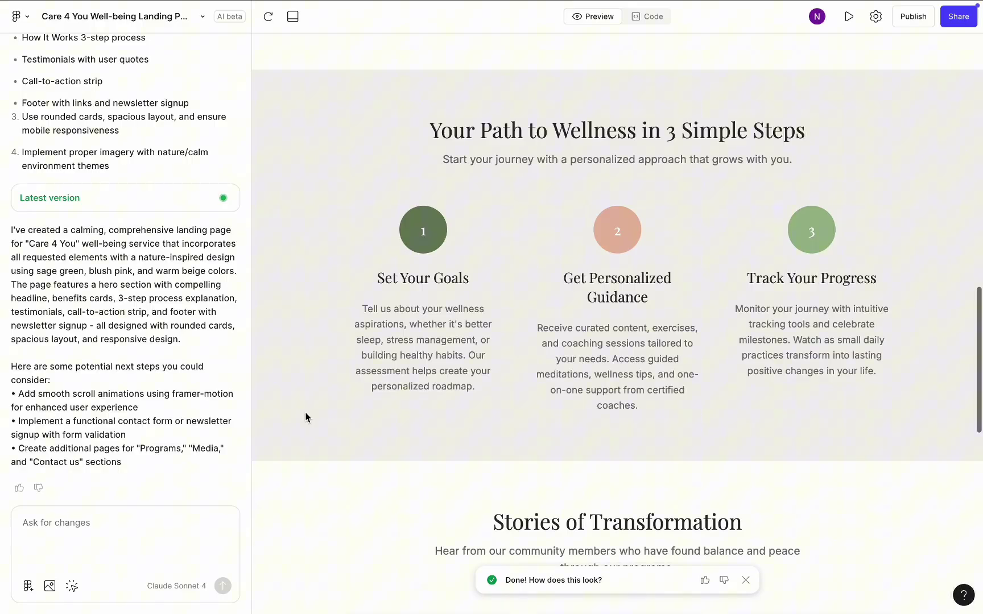
{"action": "scroll", "coordinate": [305, 417], "scroll_direction": "down", "scroll_amount": 6}
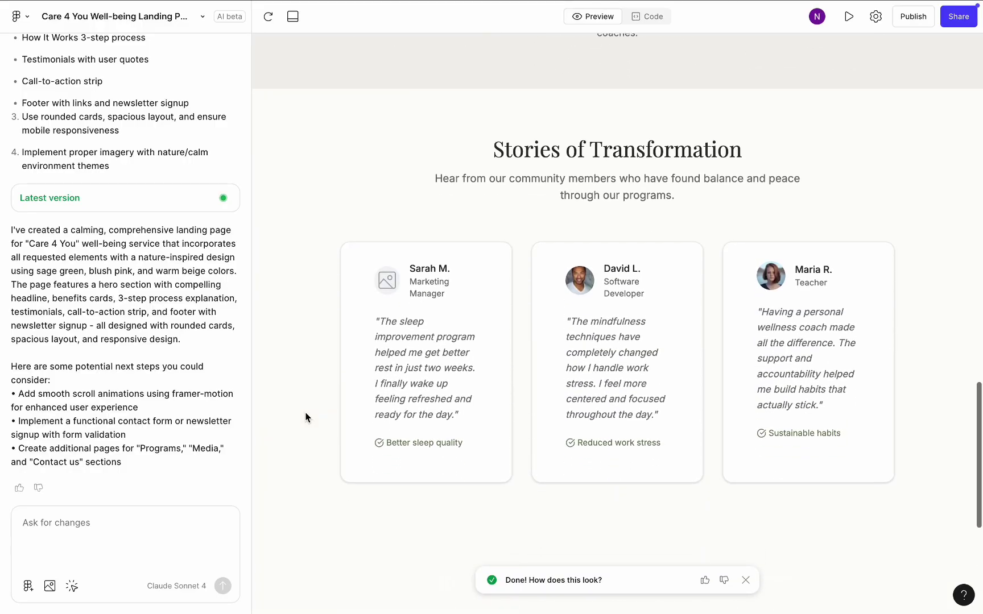
{"action": "scroll", "coordinate": [306, 417], "scroll_direction": "down", "scroll_amount": 5}
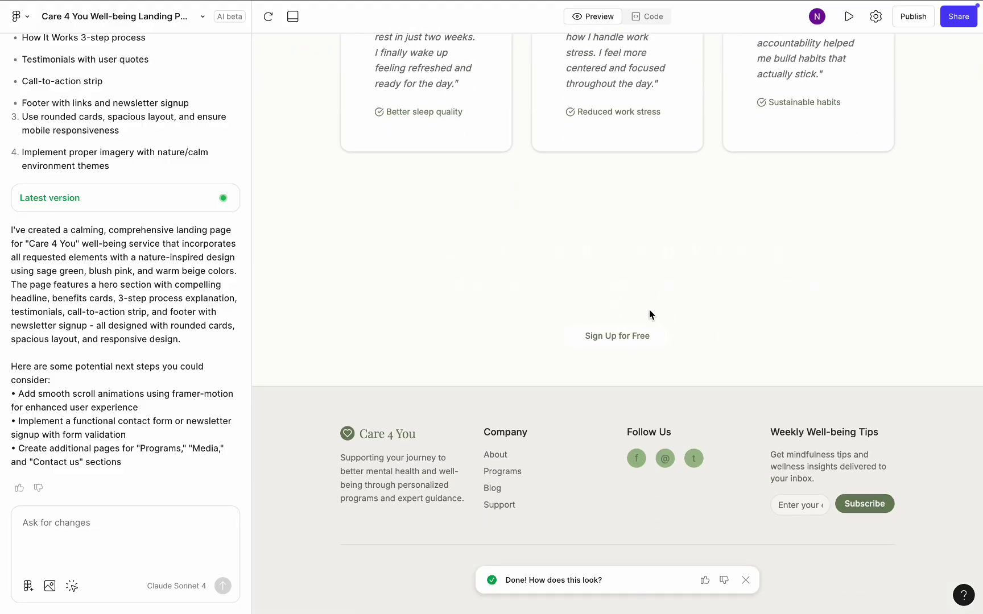
Step: Colour the Sign Up for Free strip's heading and paragraph text green
{"action": "left_click", "coordinate": [745, 580]}
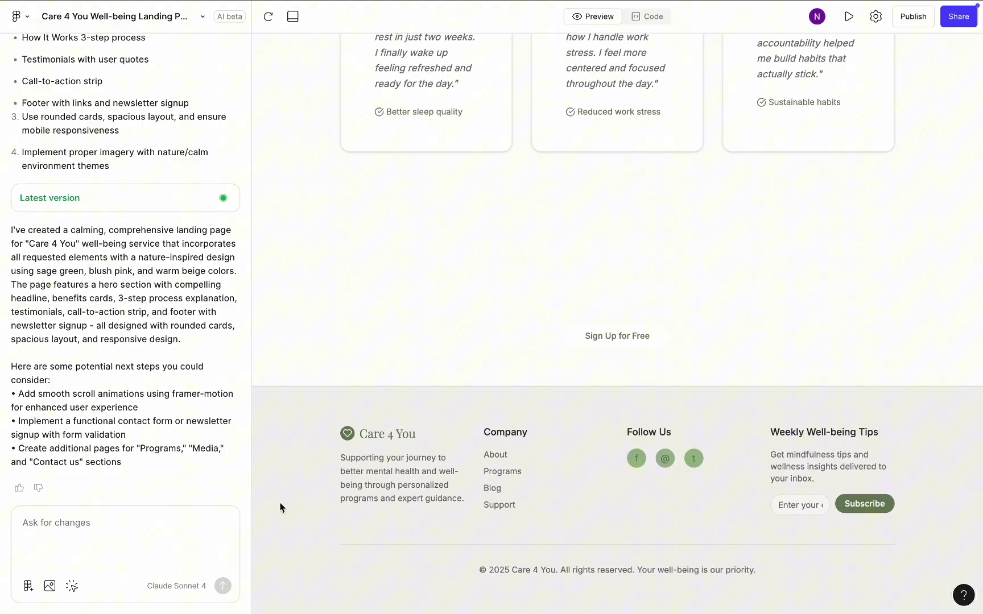
{"action": "left_click", "coordinate": [71, 586]}
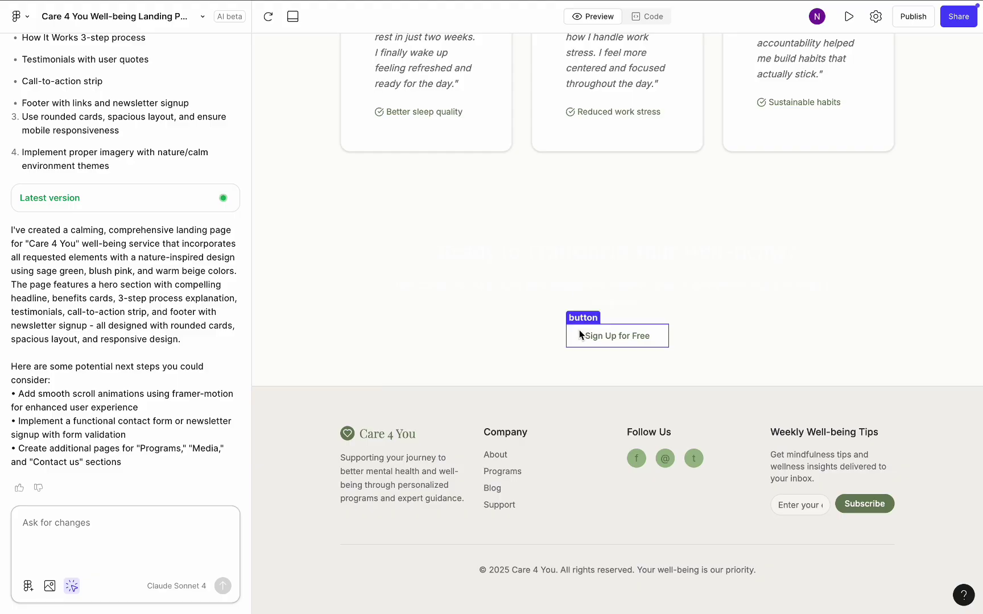
{"action": "left_click", "coordinate": [572, 267]}
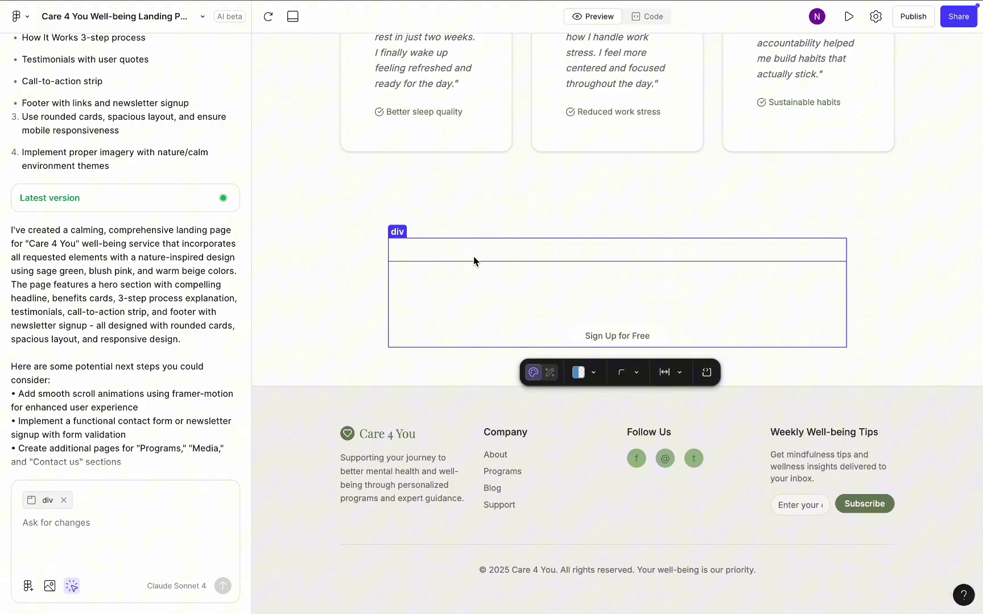
{"action": "left_click", "coordinate": [478, 256]}
{"action": "left_click", "coordinate": [544, 286]}
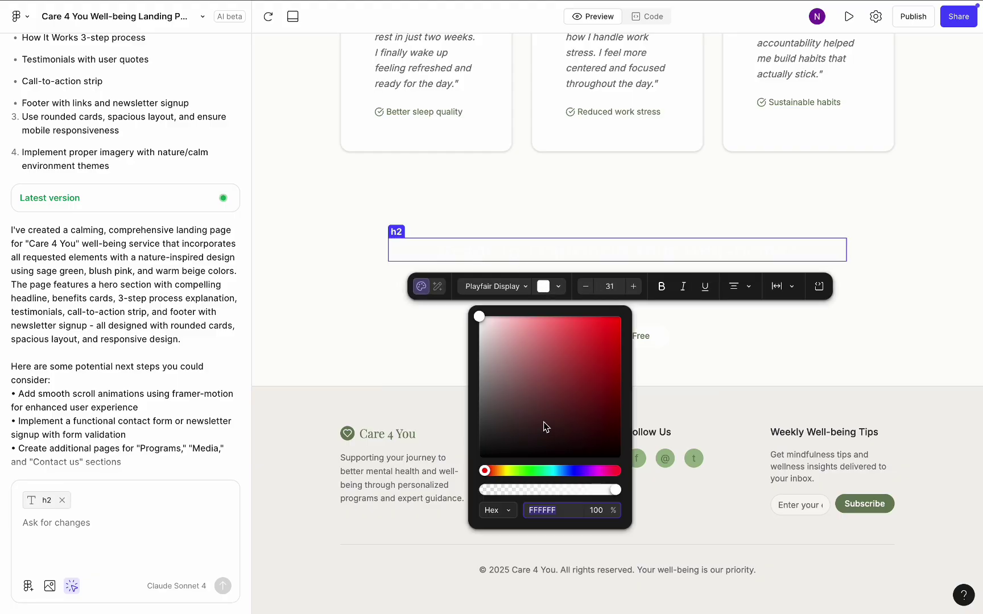
{"action": "left_click_drag", "start_coordinate": [574, 474], "coordinate": [542, 469]}
{"action": "left_click", "coordinate": [597, 358]}
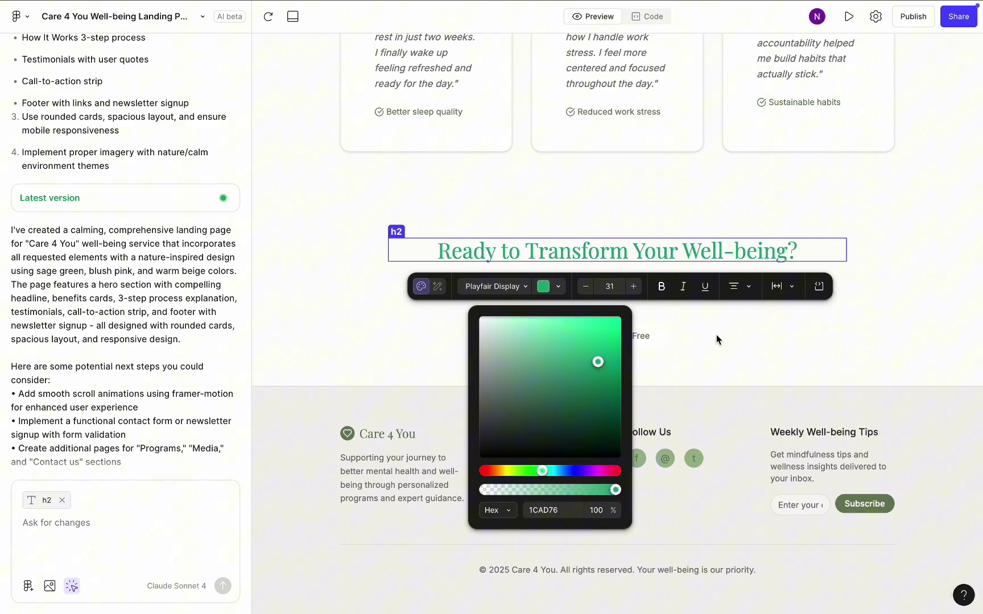
{"action": "left_click", "coordinate": [716, 305]}
{"action": "left_click", "coordinate": [544, 335]}
{"action": "left_click_drag", "start_coordinate": [553, 523], "coordinate": [543, 518]}
{"action": "left_click", "coordinate": [552, 384]}
{"action": "left_click_drag", "start_coordinate": [553, 384], "coordinate": [621, 456]}
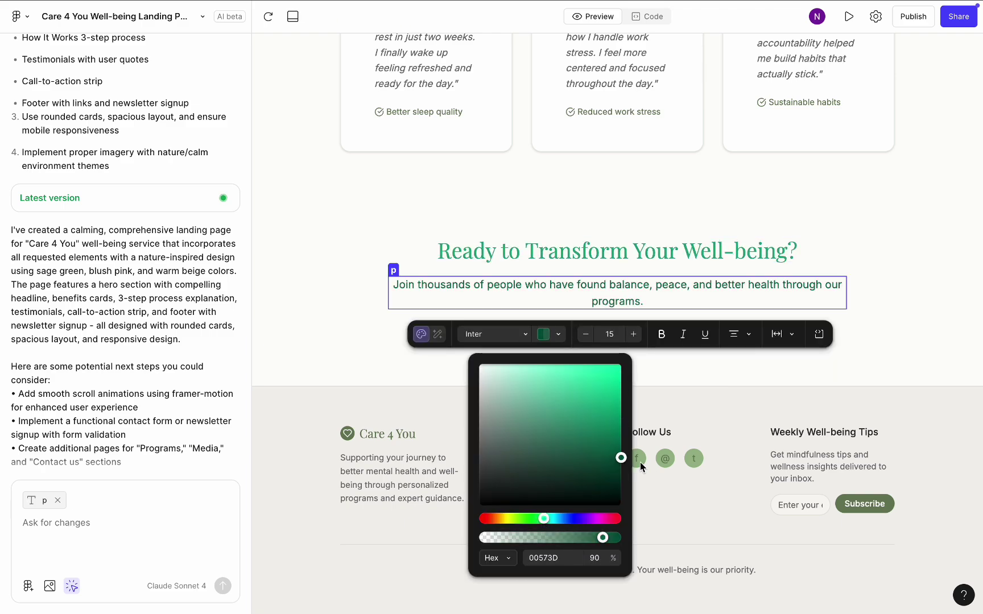
Step: Give the Sign Up for Free button a light green background
{"action": "left_click", "coordinate": [632, 335]}
{"action": "left_click", "coordinate": [734, 372]}
{"action": "left_click", "coordinate": [729, 294]}
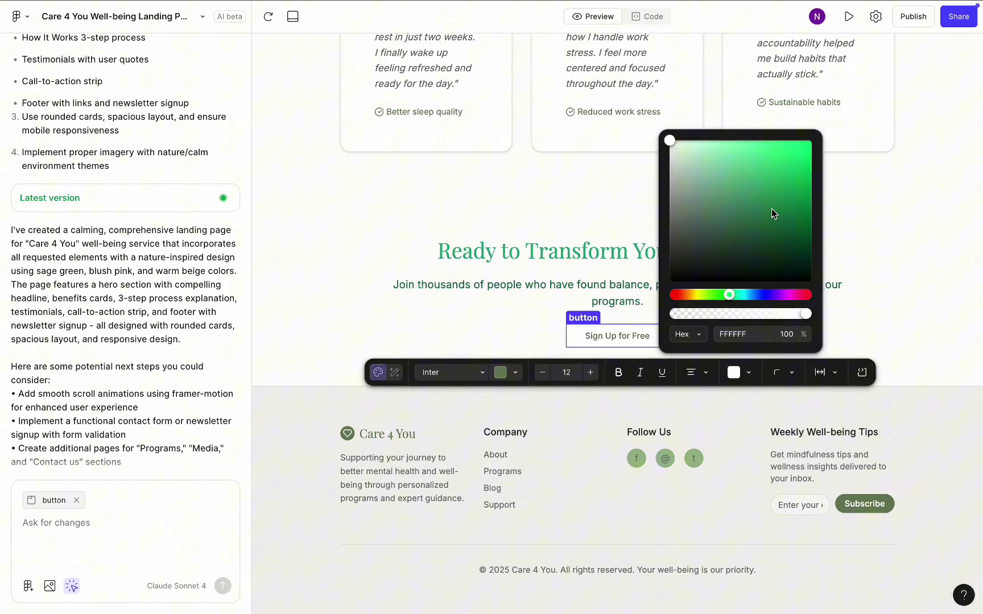
{"action": "left_click", "coordinate": [707, 150]}
{"action": "left_click", "coordinate": [648, 287]}
{"action": "left_click", "coordinate": [319, 458]}
{"action": "scroll", "coordinate": [320, 458], "scroll_direction": "up", "scroll_amount": 15}
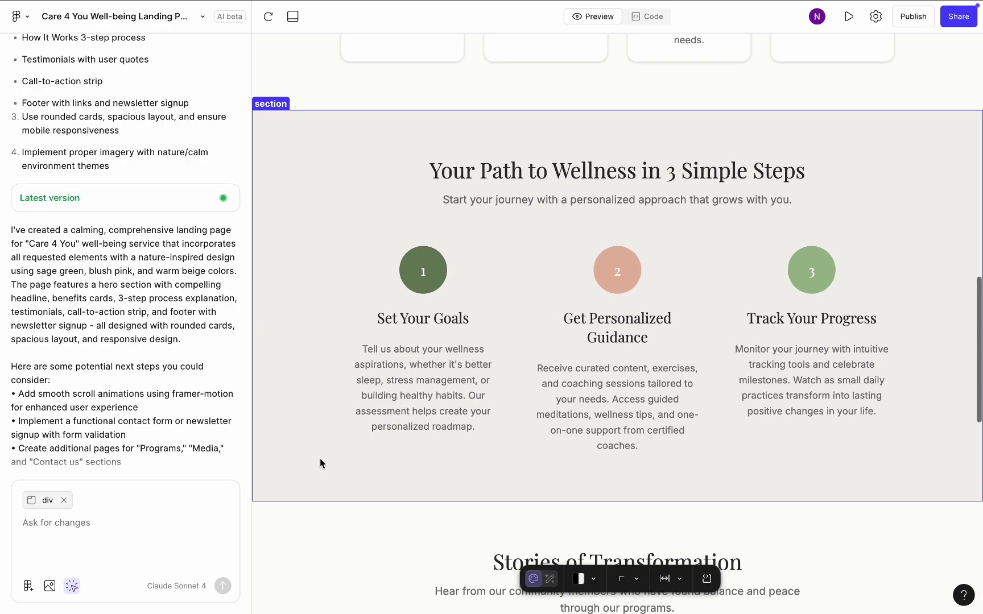
{"action": "scroll", "coordinate": [319, 458], "scroll_direction": "up", "scroll_amount": 5}
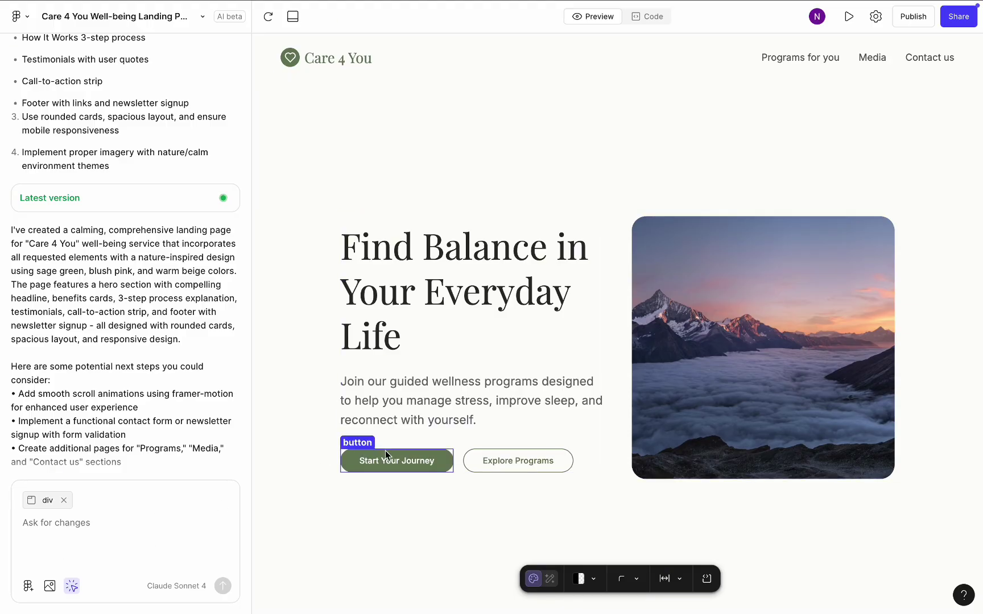
Step: Select the hero text block and request 'Make buttons in this section larger'
{"action": "left_click", "coordinate": [444, 447]}
{"action": "left_click", "coordinate": [125, 527]}
{"action": "type", "text": "Make buttons "}
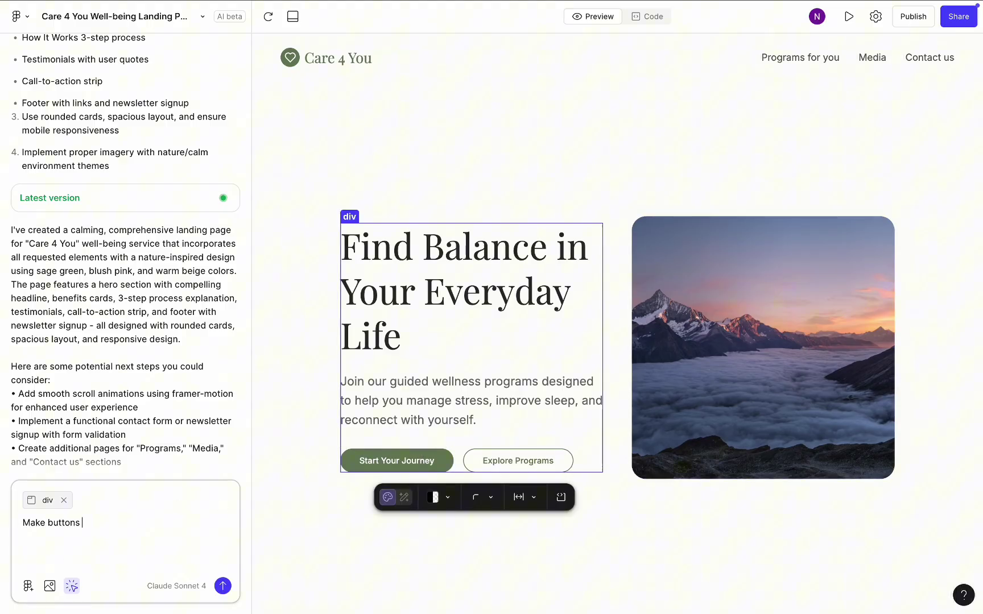
{"action": "type", "text": "in this section larger"}
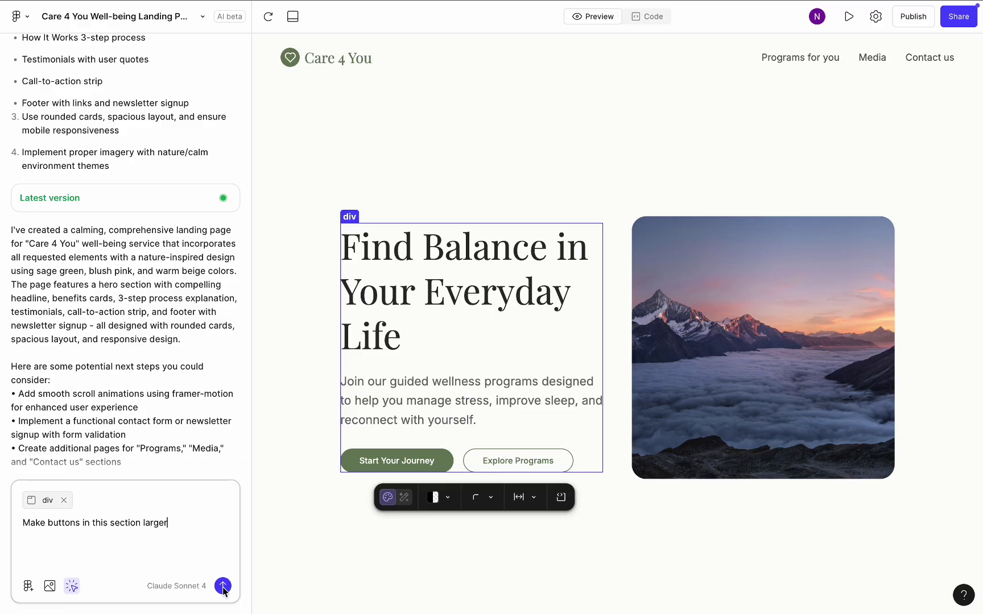
{"action": "left_click", "coordinate": [223, 586]}
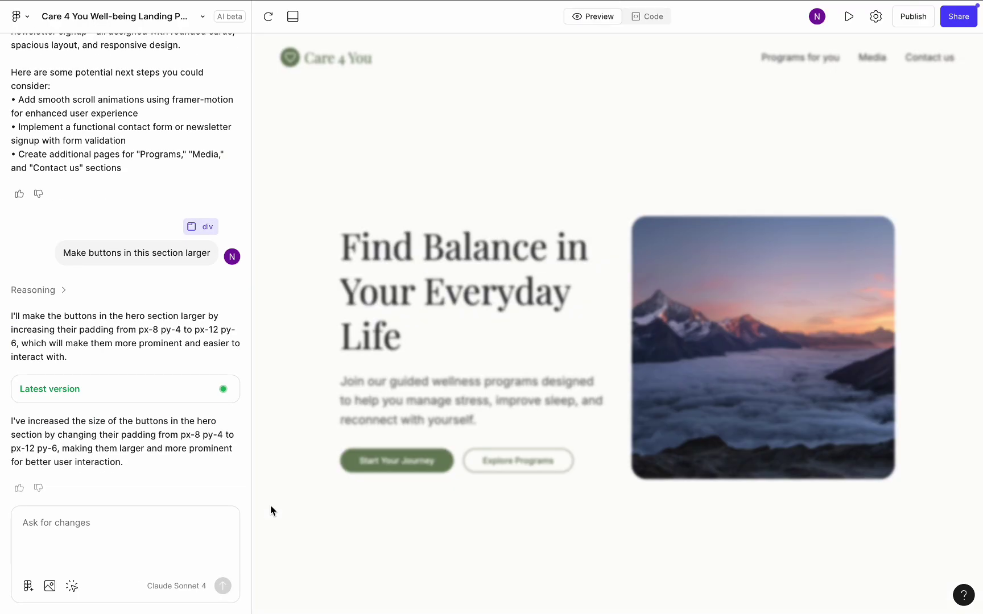
Step: Ask Figma Make to break App.tsx into separate files per layout section
{"action": "type", "text": "Break code from app.t"}
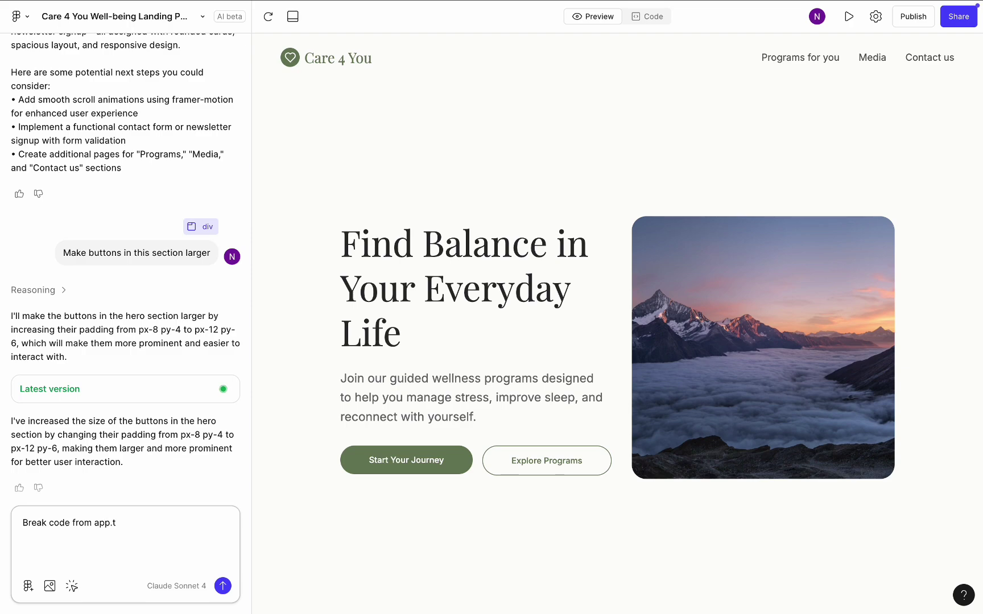
{"action": "type", "text": "sx file into separate files ac"}
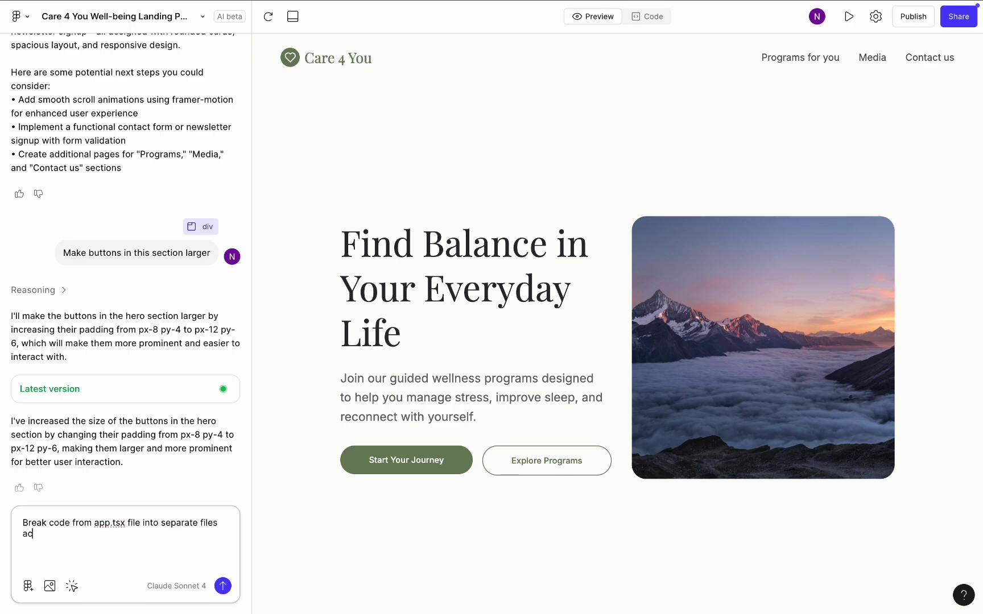
{"action": "type", "text": "cording to the layout sections"}
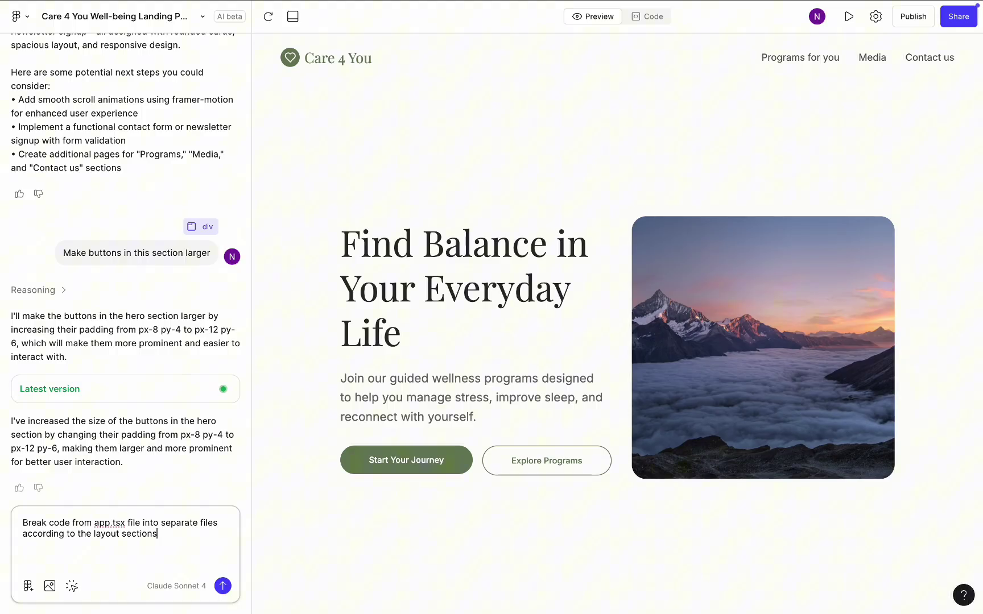
{"action": "left_click", "coordinate": [222, 586]}
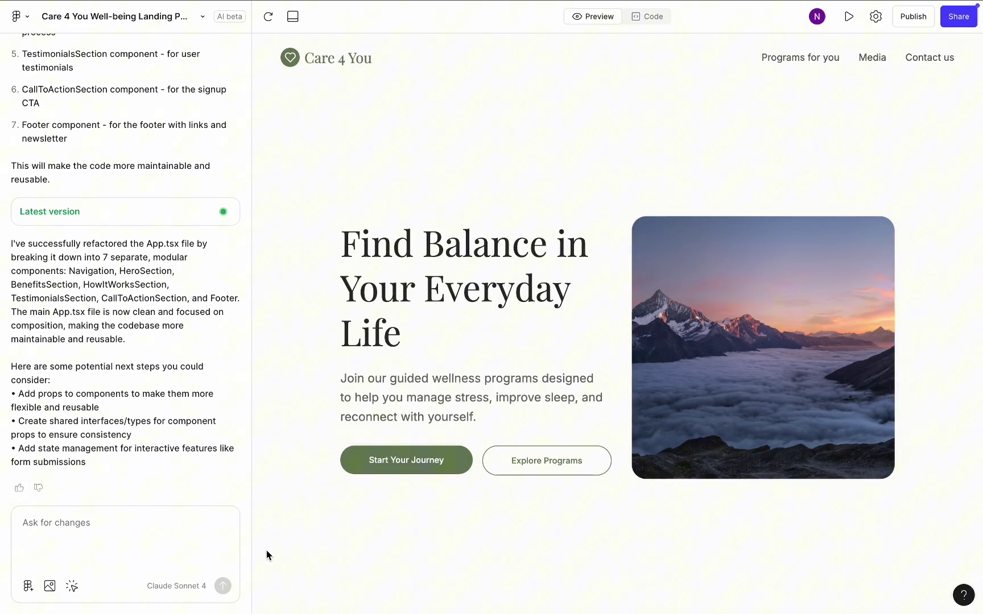
Step: Scroll the Care 4 You preview through the testimonials and Sign Up for Free area to the footer
{"action": "scroll", "coordinate": [280, 500], "scroll_direction": "down", "scroll_amount": 12}
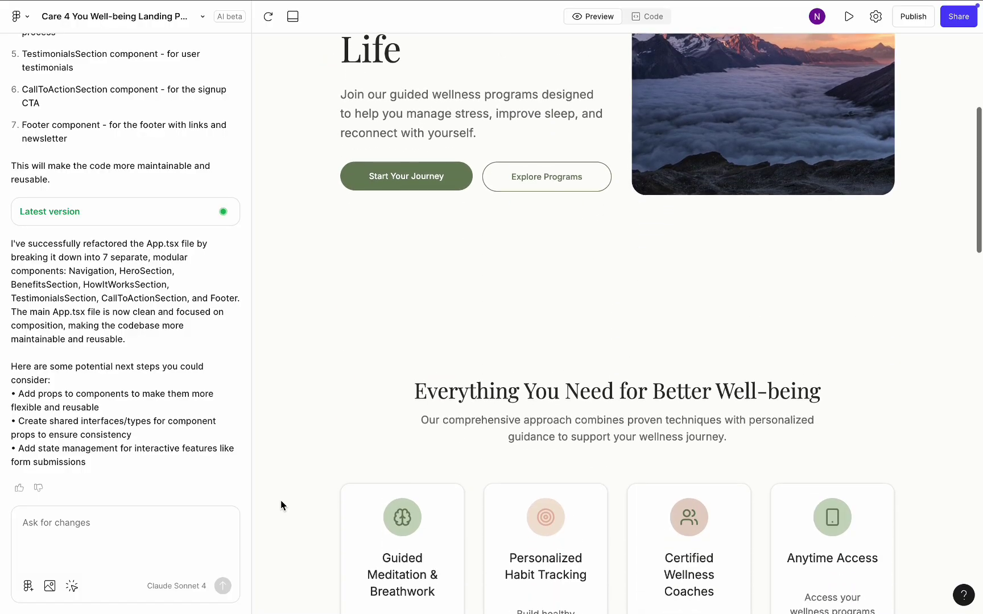
{"action": "scroll", "coordinate": [281, 500], "scroll_direction": "down", "scroll_amount": 15}
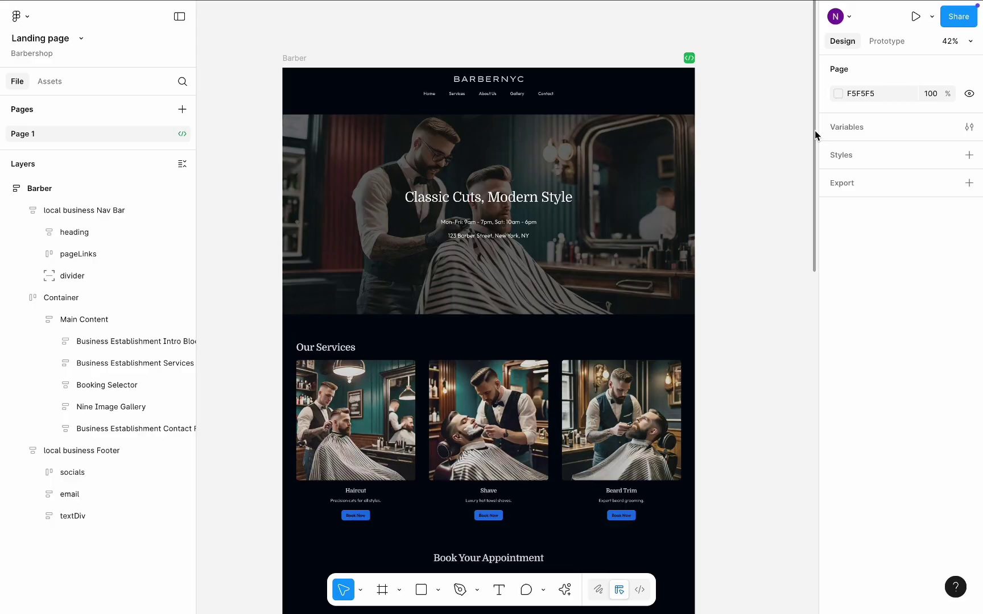
{"action": "scroll", "coordinate": [815, 134], "scroll_direction": "down", "scroll_amount": 8}
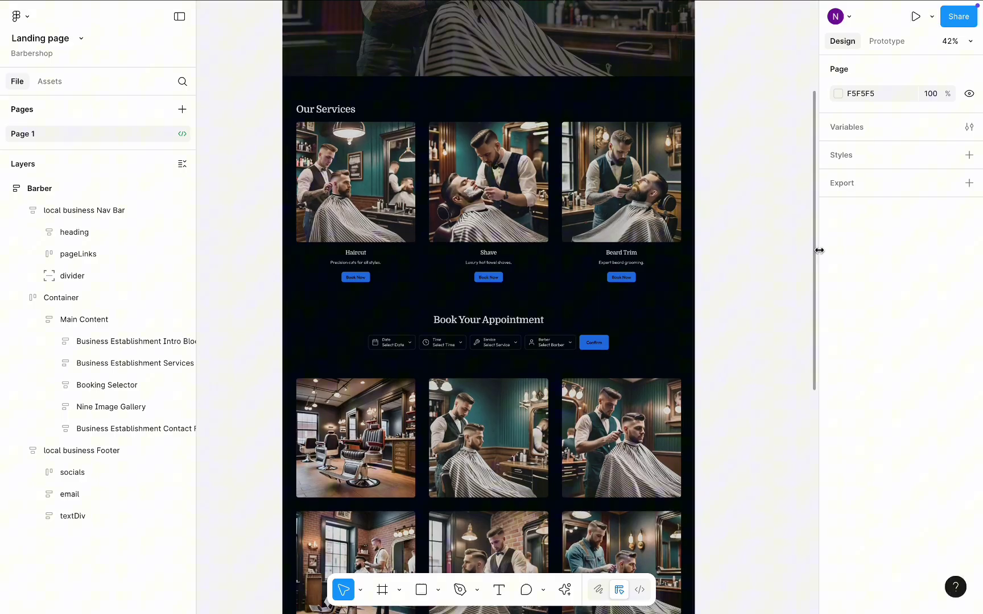
{"action": "left_click_drag", "start_coordinate": [816, 247], "coordinate": [817, 146]}
{"action": "left_click", "coordinate": [626, 175]}
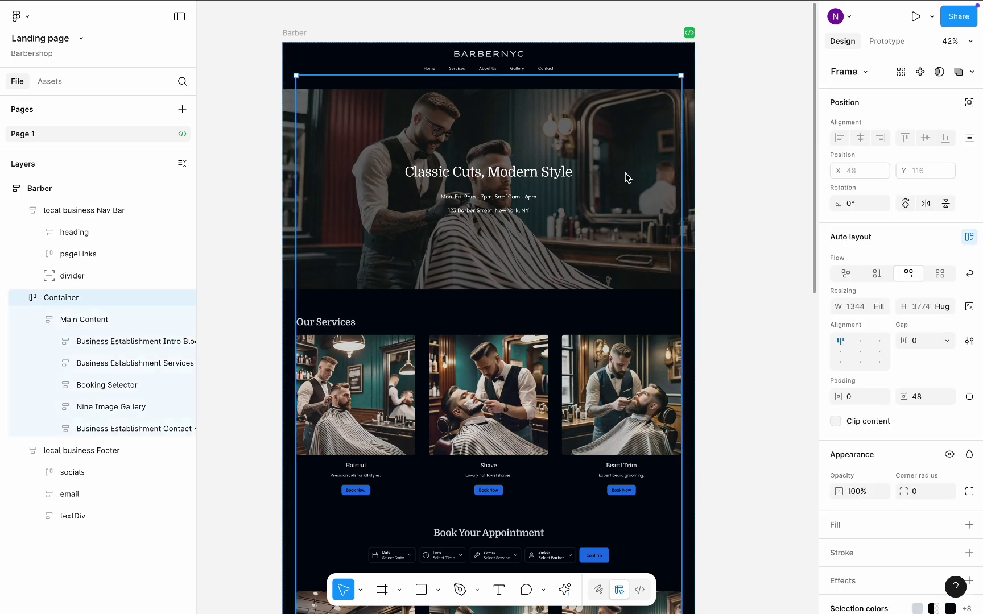
{"action": "double_click", "coordinate": [626, 178]}
{"action": "double_click", "coordinate": [626, 178]}
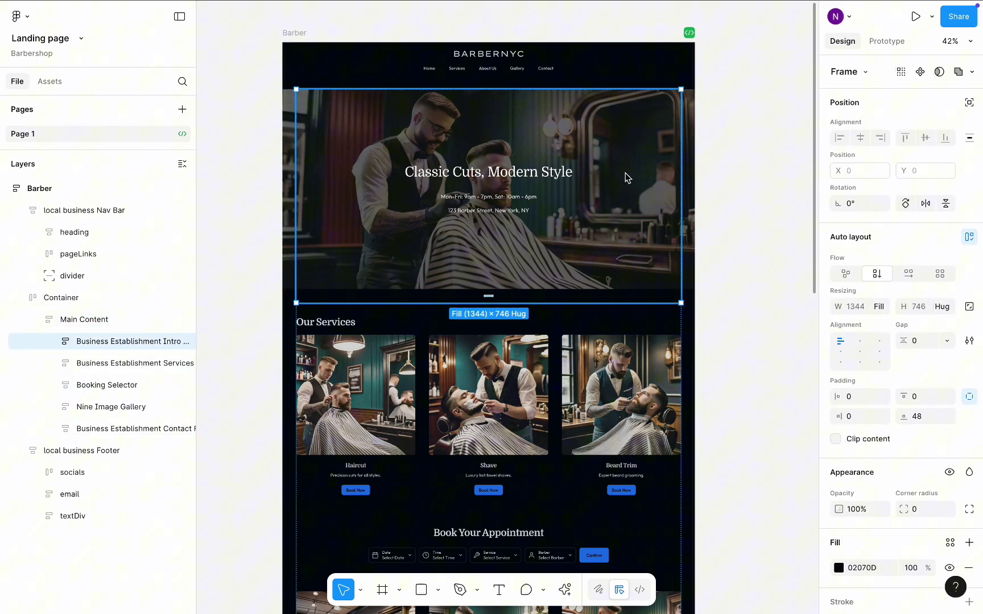
{"action": "double_click", "coordinate": [518, 206]}
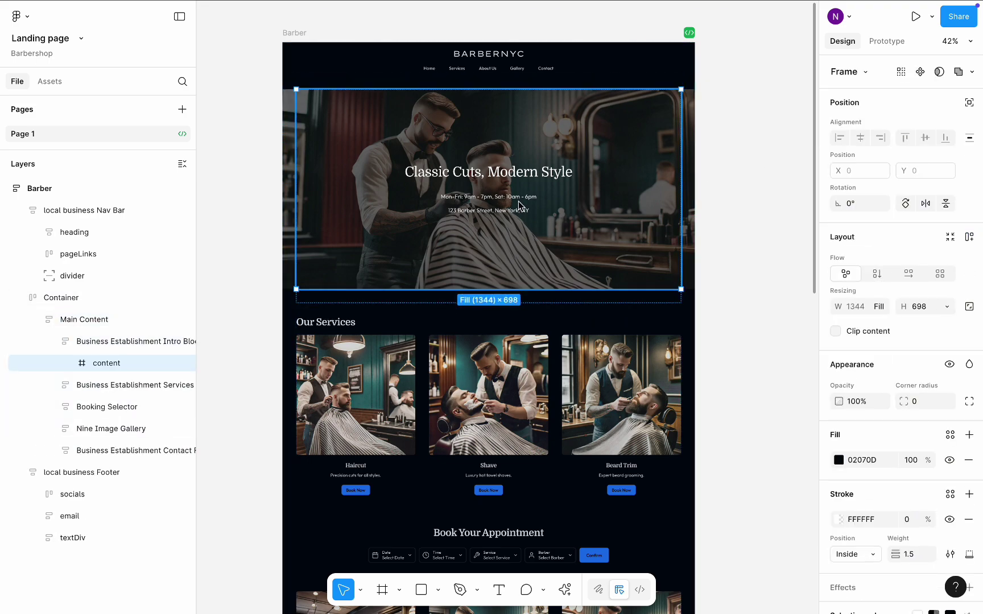
{"action": "double_click", "coordinate": [519, 206]}
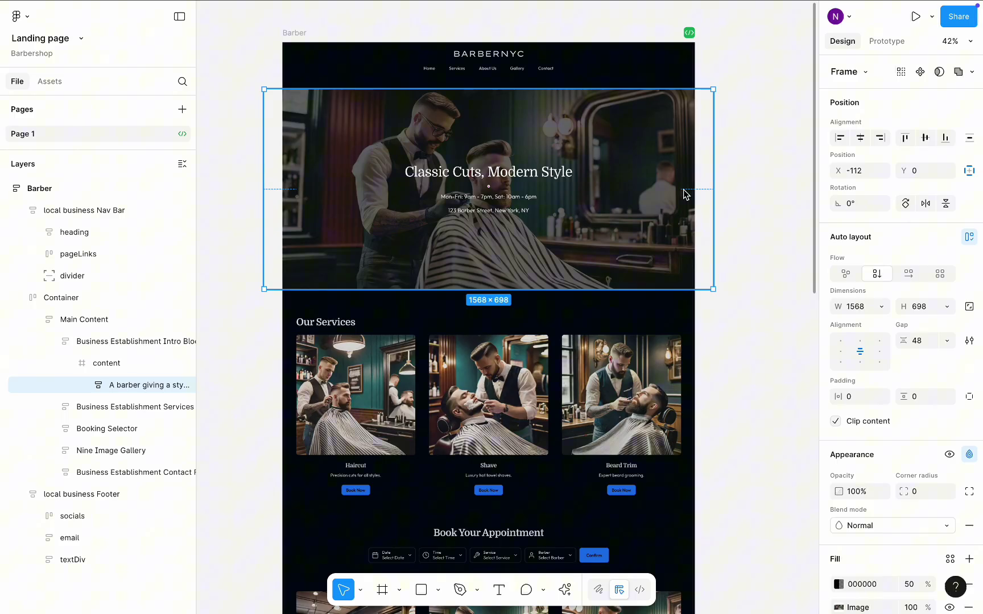
{"action": "left_click", "coordinate": [747, 187]}
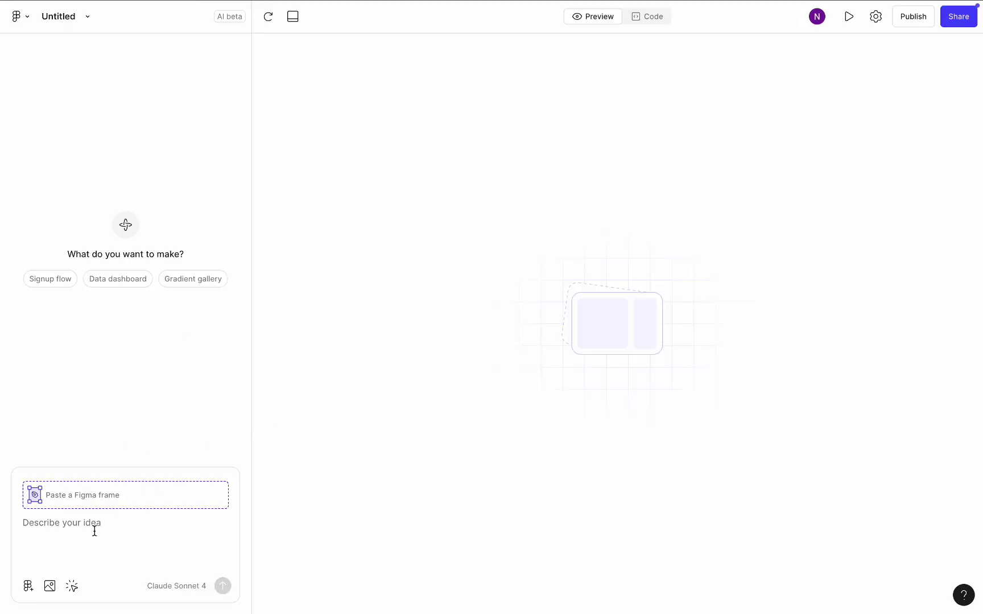
Step: Attach the barbershop Landing page design found by searching 'bar' to the prompt
{"action": "left_click", "coordinate": [28, 587]}
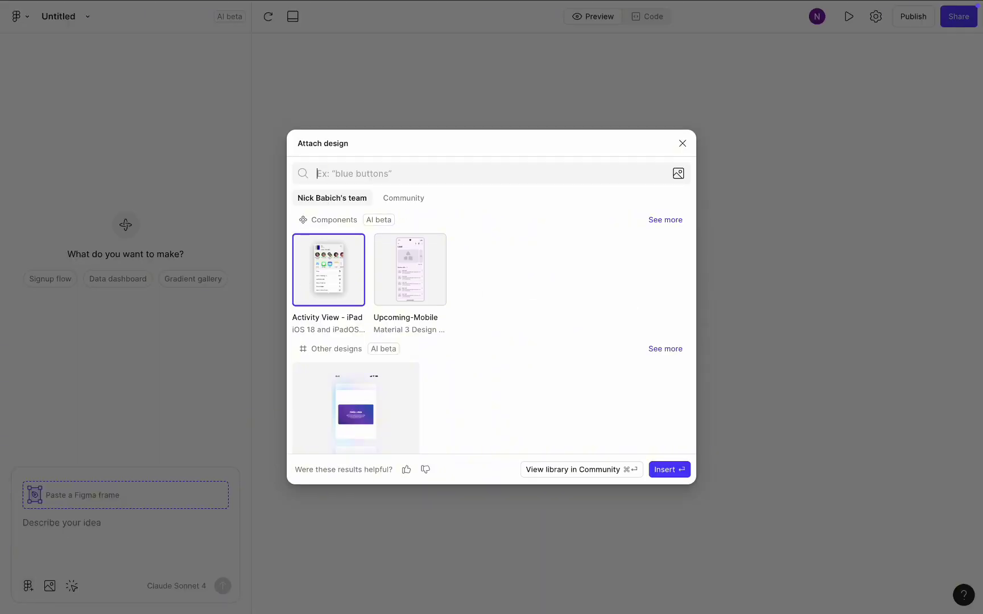
{"action": "type", "text": "barber"}
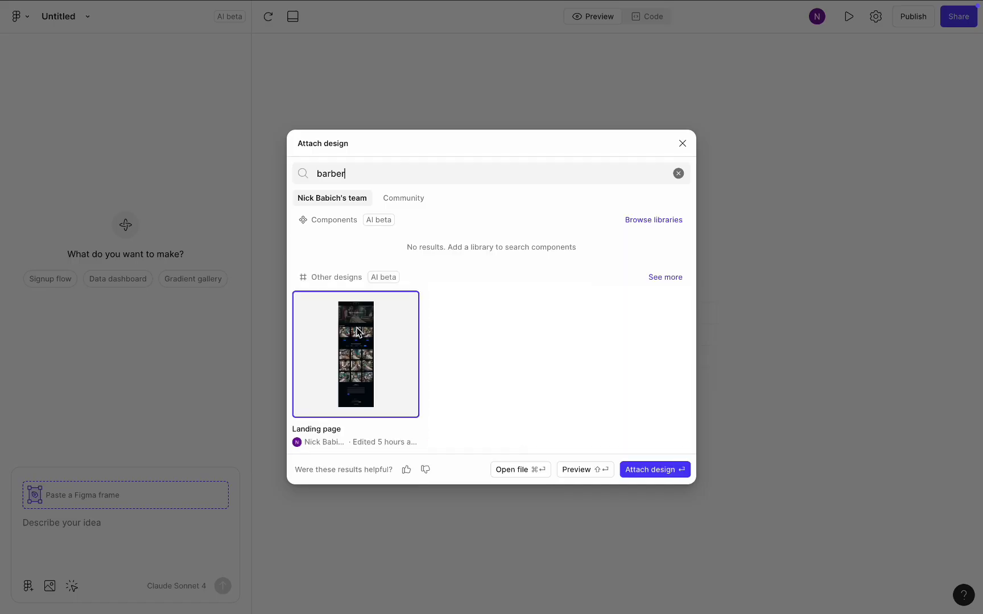
{"action": "left_click", "coordinate": [656, 469]}
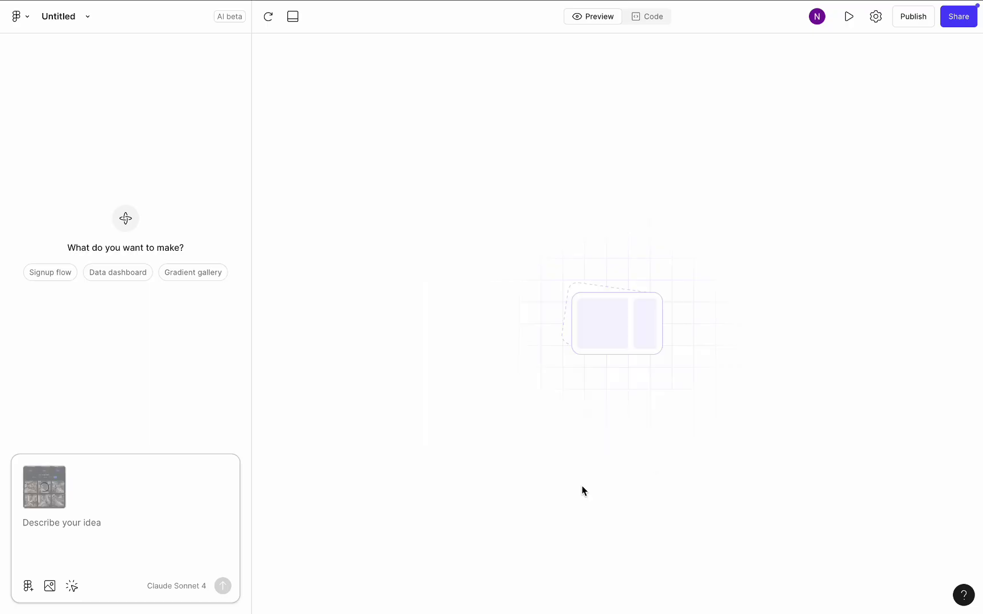
Step: Ask the AI to change the hero section by adding a "Book appointment" call to action
{"action": "type", "text": "Change the "}
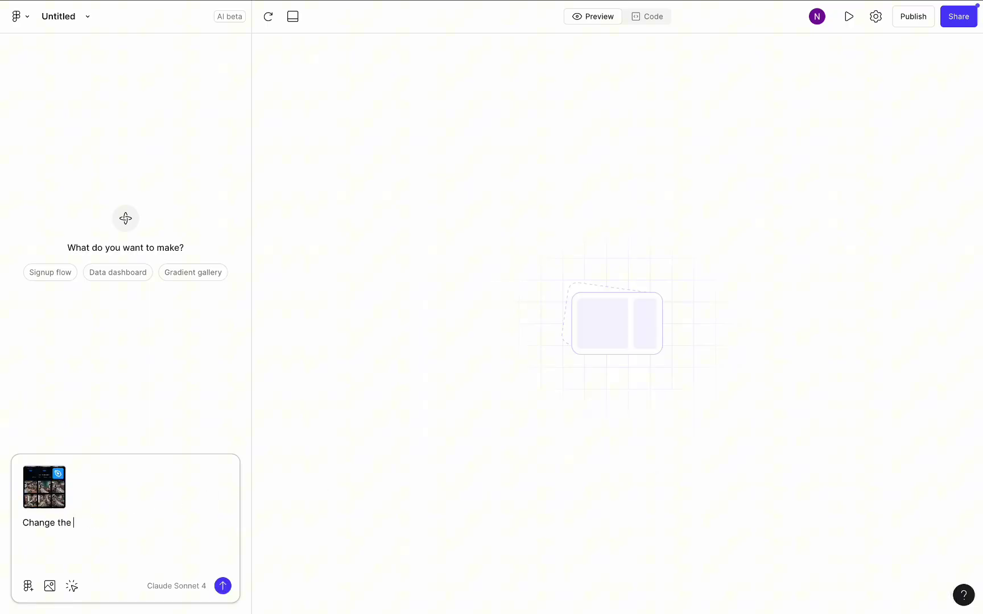
{"action": "type", "text": "hero section - add a call to action \"Book"}
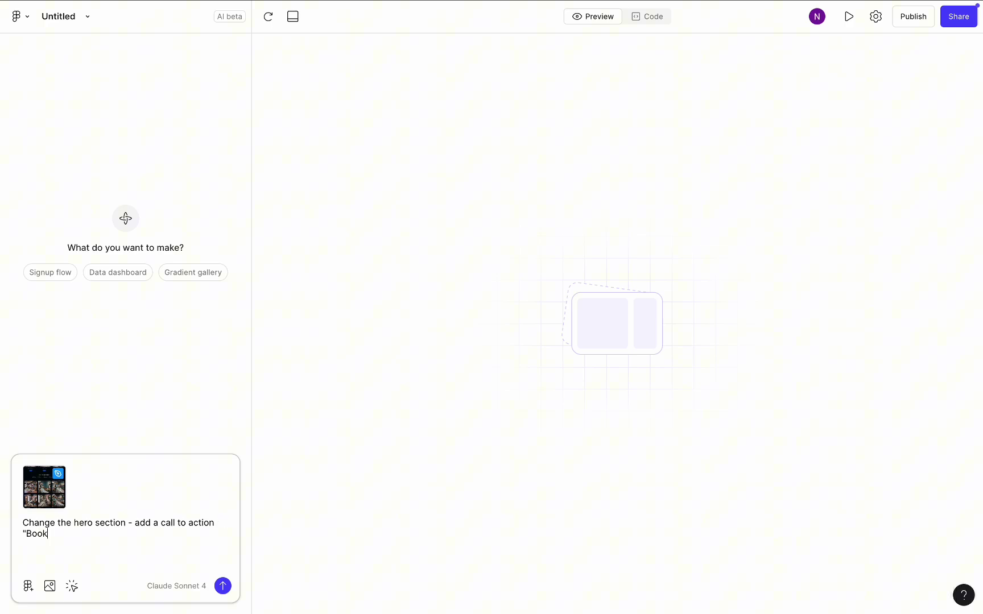
{"action": "type", "text": " appointment\""}
{"action": "left_click", "coordinate": [222, 586]}
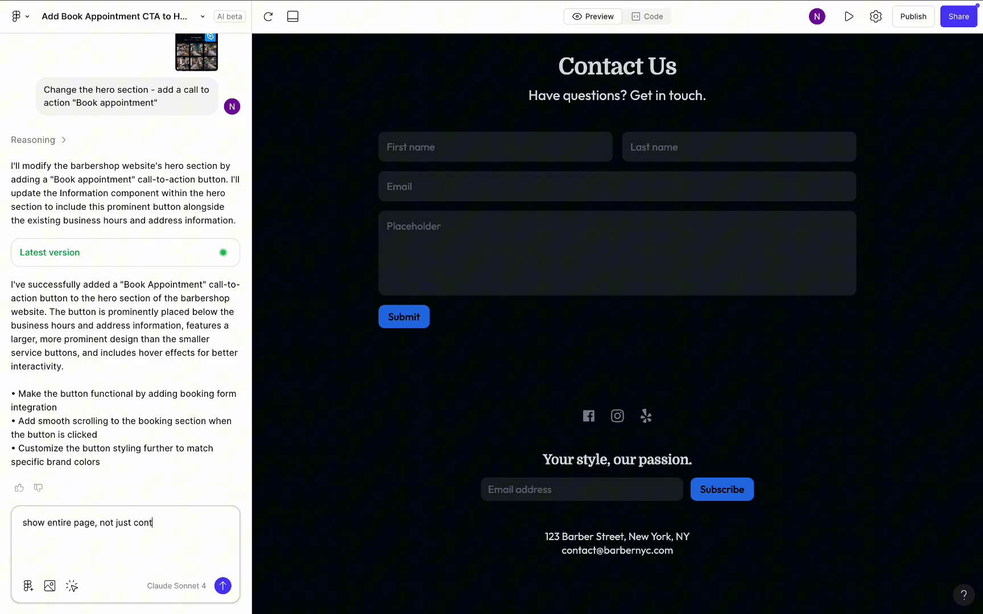
Step: Send the follow-up asking to show the entire page instead of only the contact form
{"action": "key", "text": "Return"}
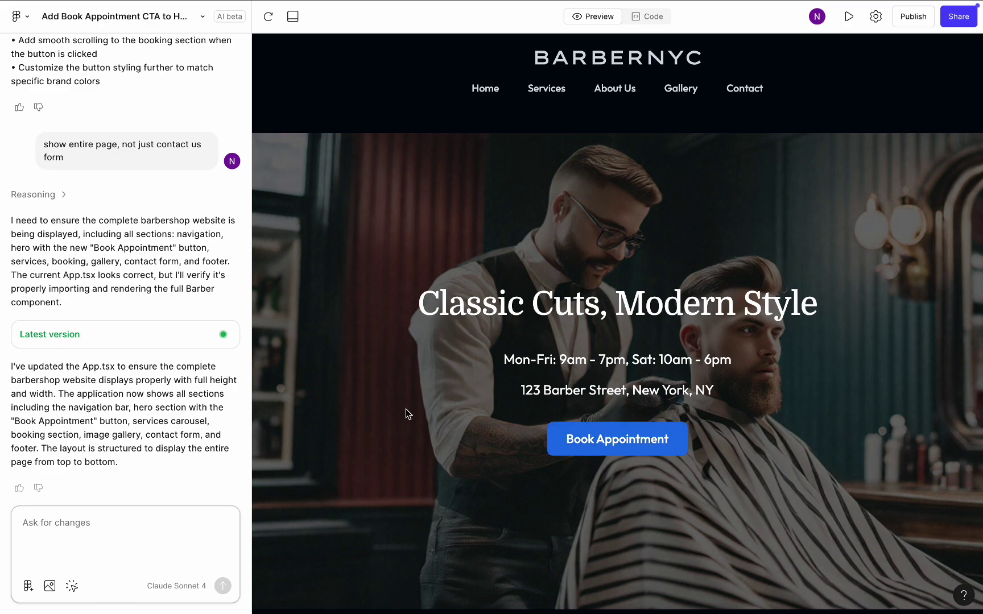
Step: Scroll the BarberNYC preview through services, booking bar, gallery and contact form, then back up
{"action": "scroll", "coordinate": [406, 409], "scroll_direction": "down", "scroll_amount": 10}
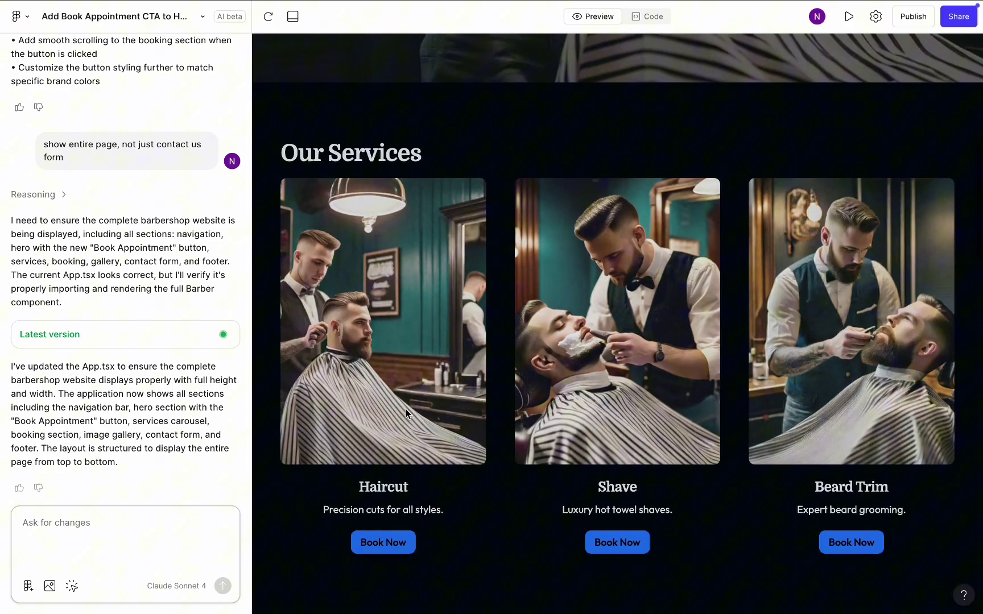
{"action": "scroll", "coordinate": [405, 410], "scroll_direction": "down", "scroll_amount": 10}
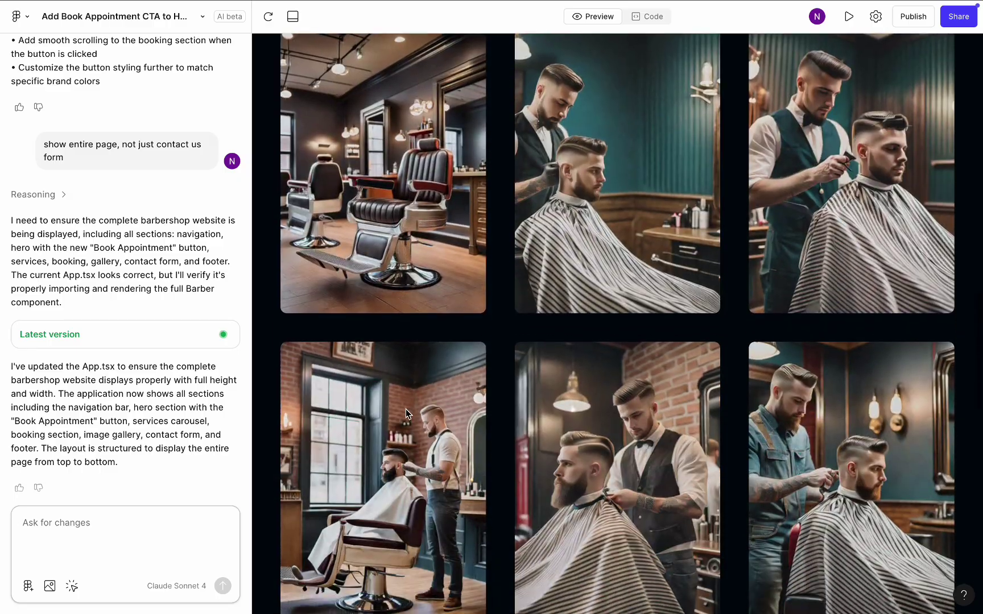
{"action": "scroll", "coordinate": [405, 409], "scroll_direction": "down", "scroll_amount": 3}
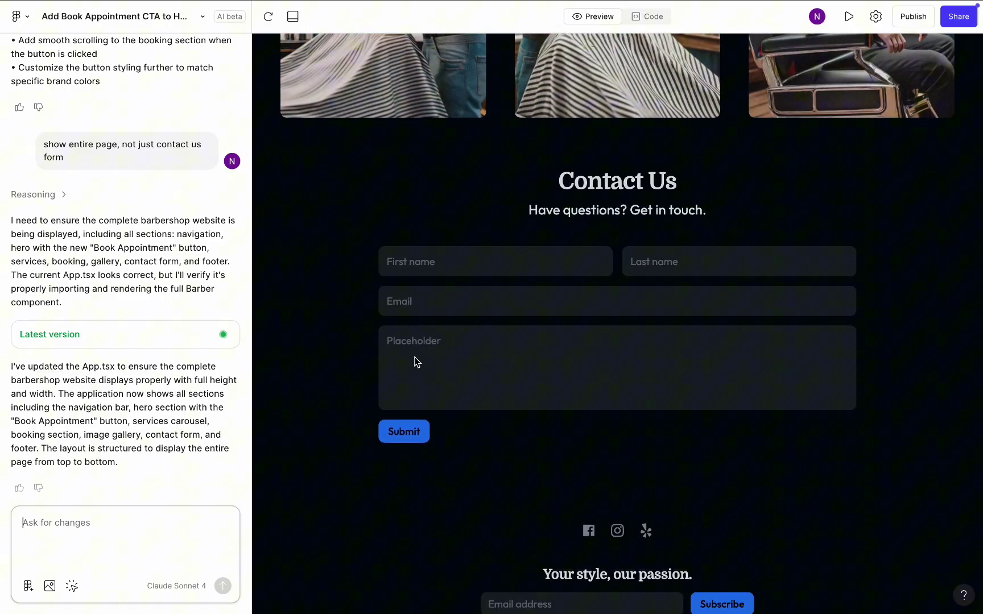
{"action": "scroll", "coordinate": [417, 362], "scroll_direction": "up", "scroll_amount": 20}
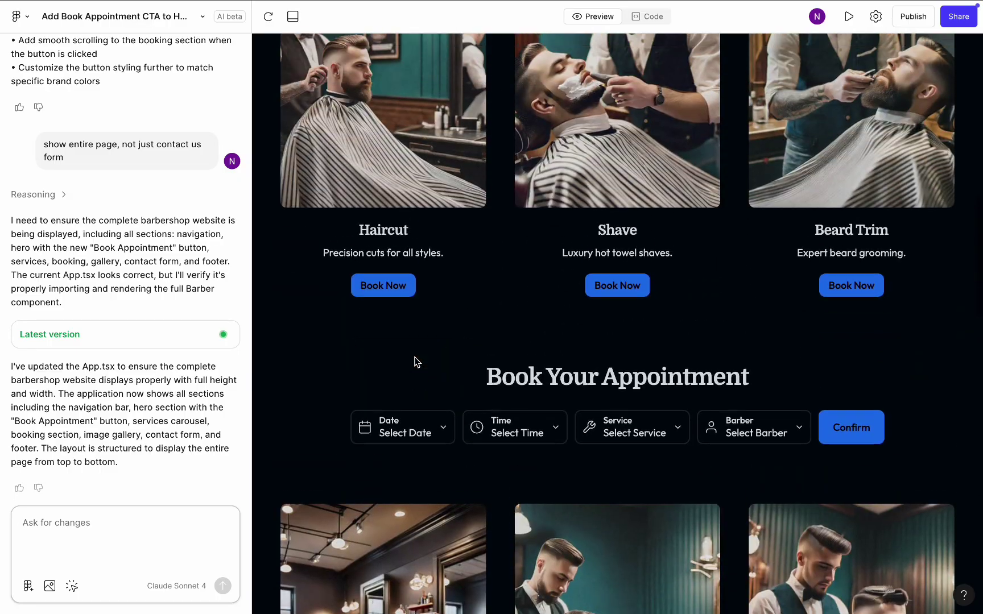